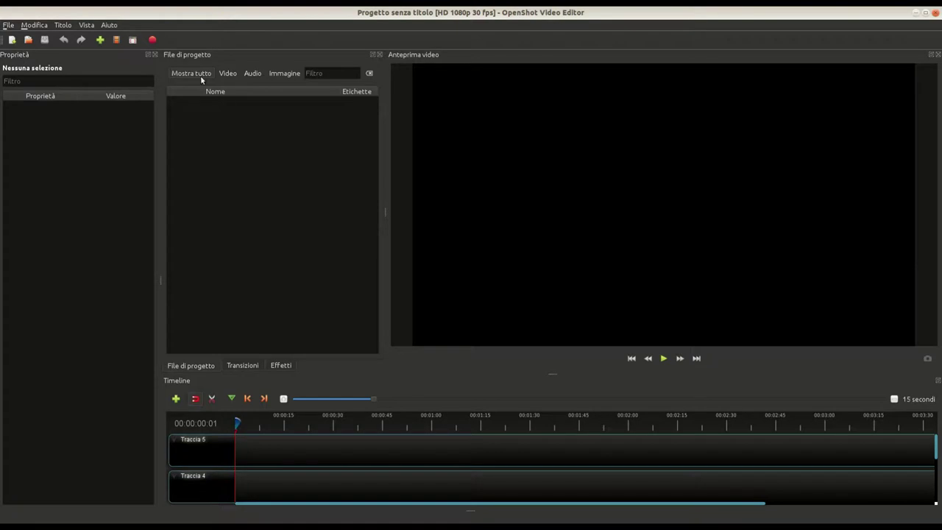
# Import the images optimusg1-1-mirrored.jpg and optimusg1-1.jpg from the Immagini folder into the project.
pyautogui.click(100, 40)
pyautogui.click(407, 231)
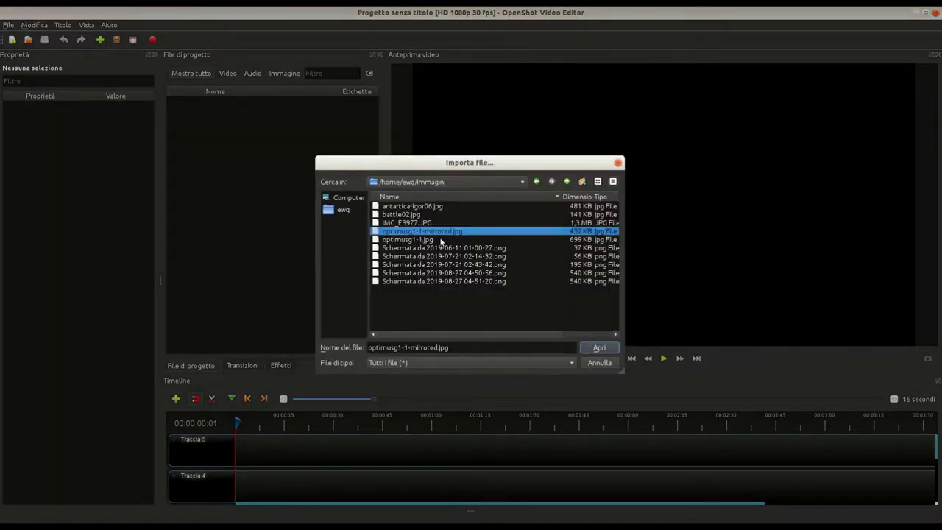
pyautogui.keyDown('ctrl'); pyautogui.click(441, 240); pyautogui.keyUp('ctrl')
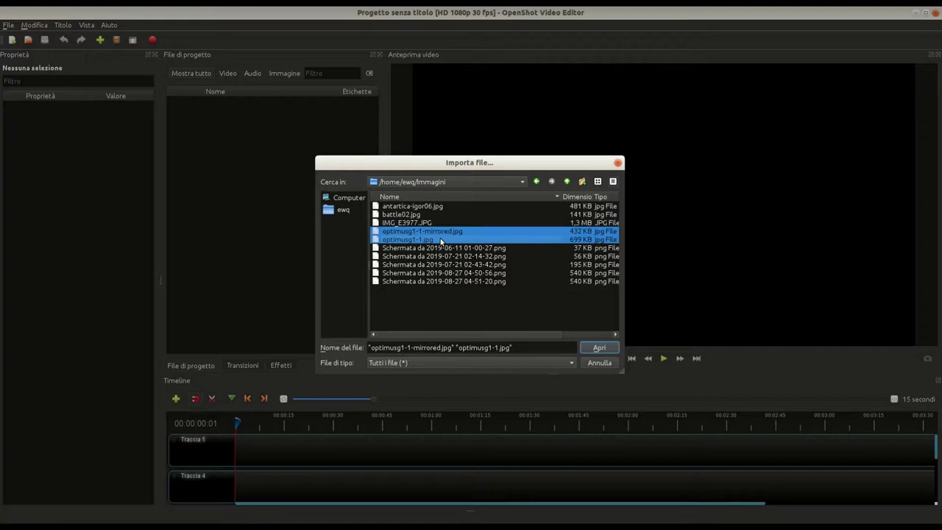
pyautogui.click(585, 347)
# Rename the project file optimusg1-1-mirrored.jpg as "Immagine 1" in its file properties.
pyautogui.click(270, 113)
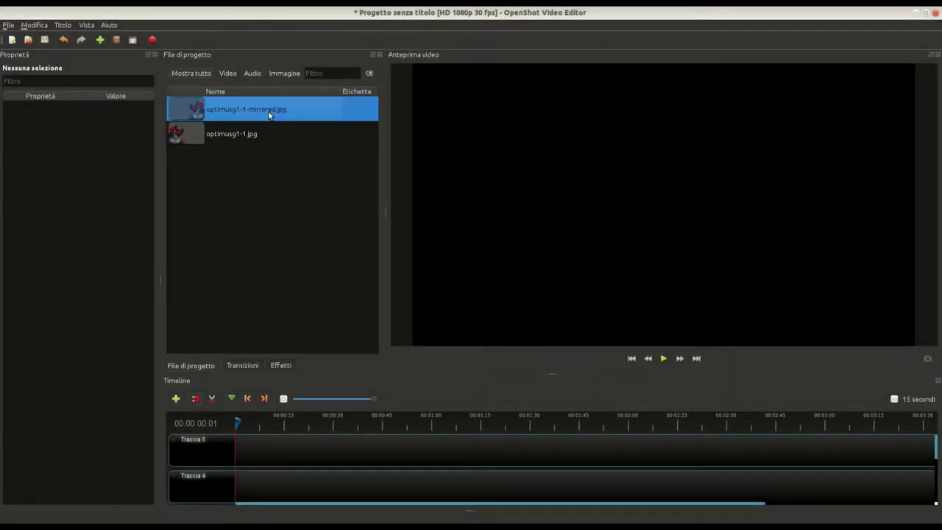
pyautogui.rightClick(270, 115)
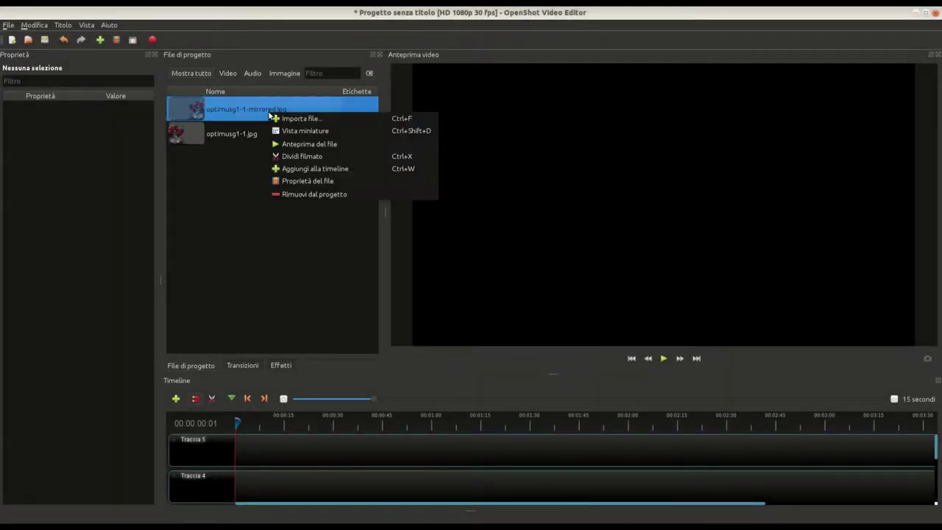
pyautogui.click(305, 181)
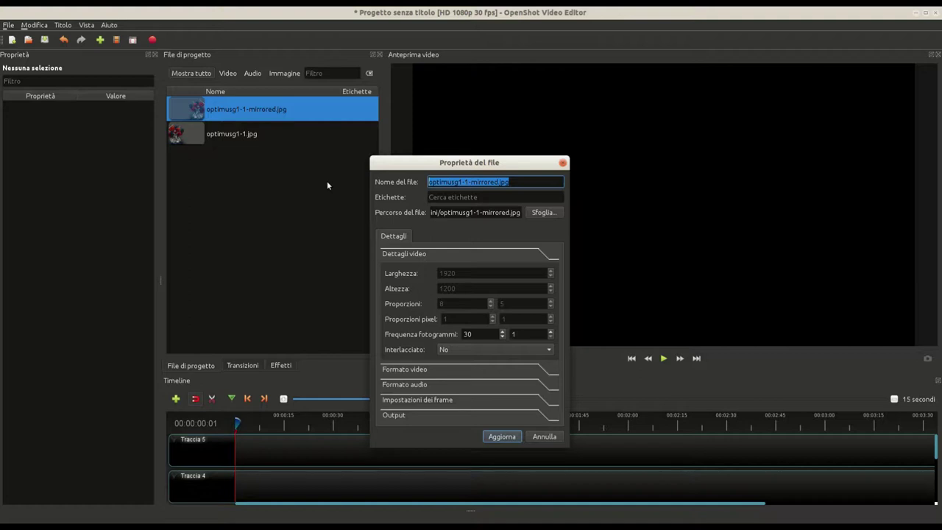
pyautogui.write('Immag')
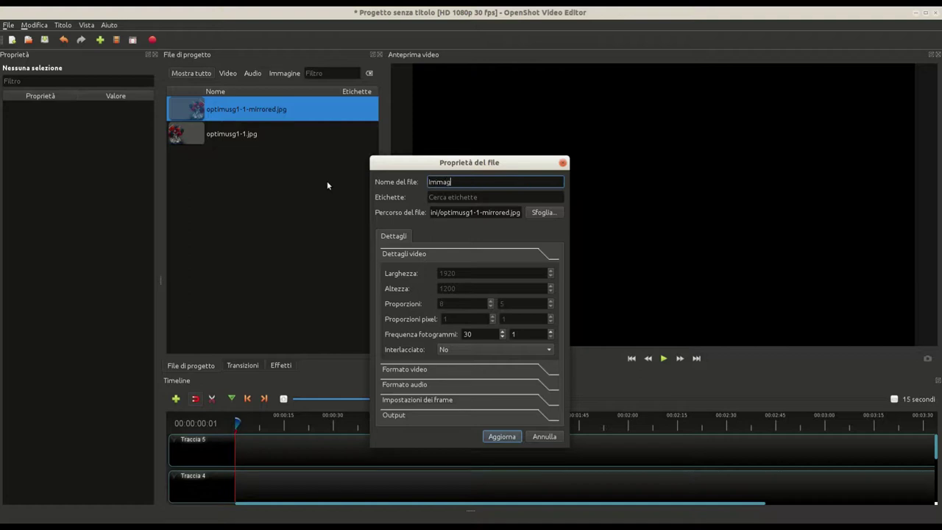
pyautogui.write('ine 1')
pyautogui.click(488, 440)
# Rename the project file optimusg1-1.jpg as "Immagine 2" in its file properties.
pyautogui.rightClick(240, 143)
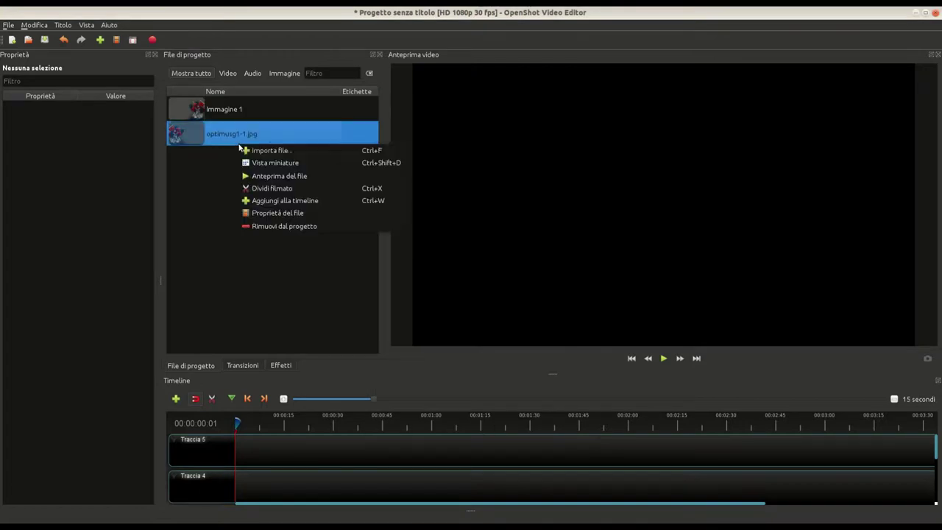
pyautogui.click(275, 212)
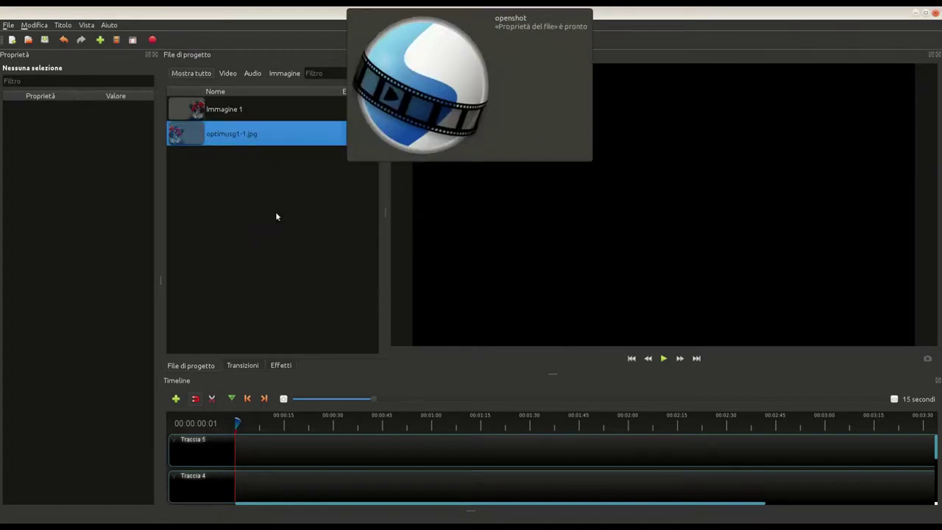
pyautogui.click(427, 136)
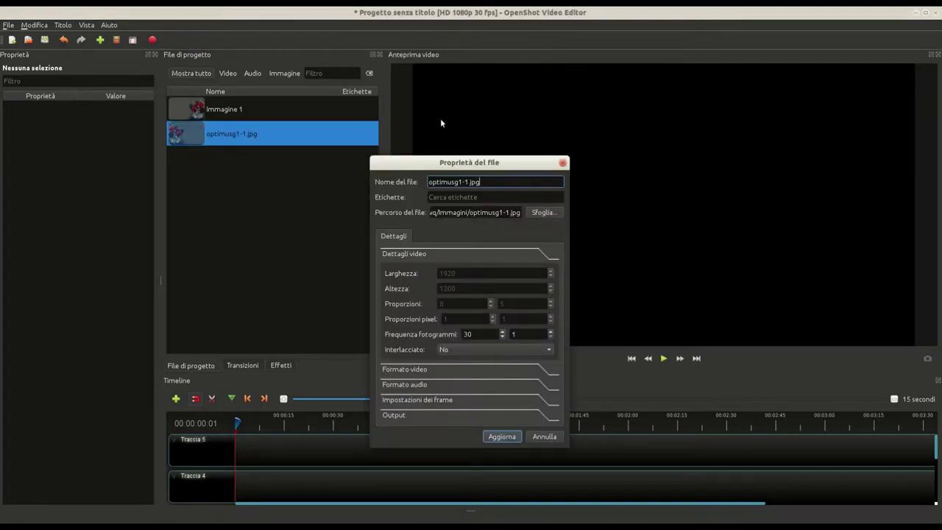
pyautogui.hotkey('ctrl', 'a')
pyautogui.write('Immagine 2')
pyautogui.click(502, 439)
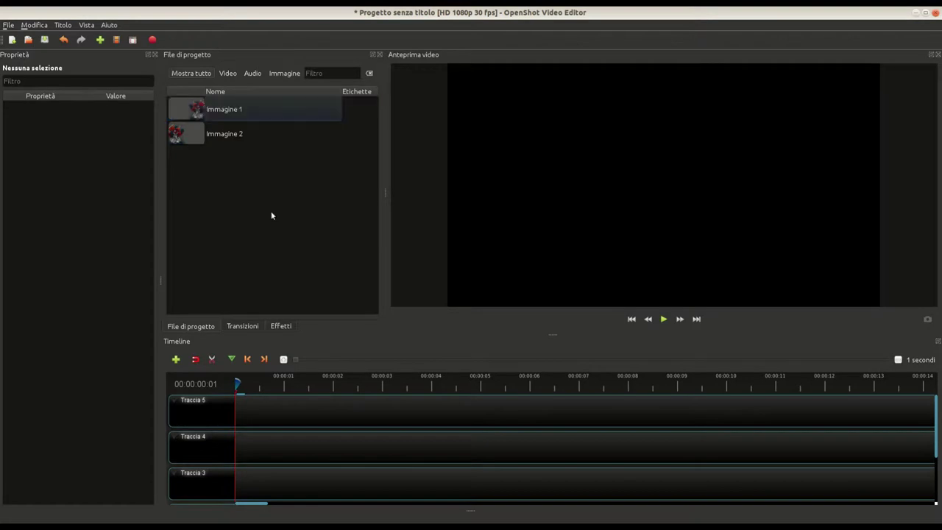
# Place Immagine 1 at the beginning of Traccia 5 and display the clip's properties.
pyautogui.click(190, 108)
pyautogui.moveTo(190, 109); pyautogui.dragTo(295, 410)
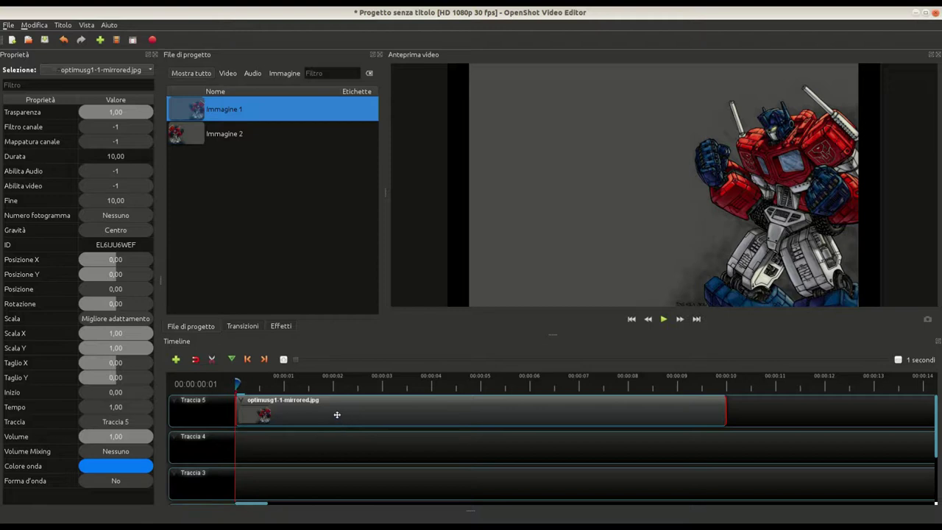
pyautogui.rightClick(337, 414)
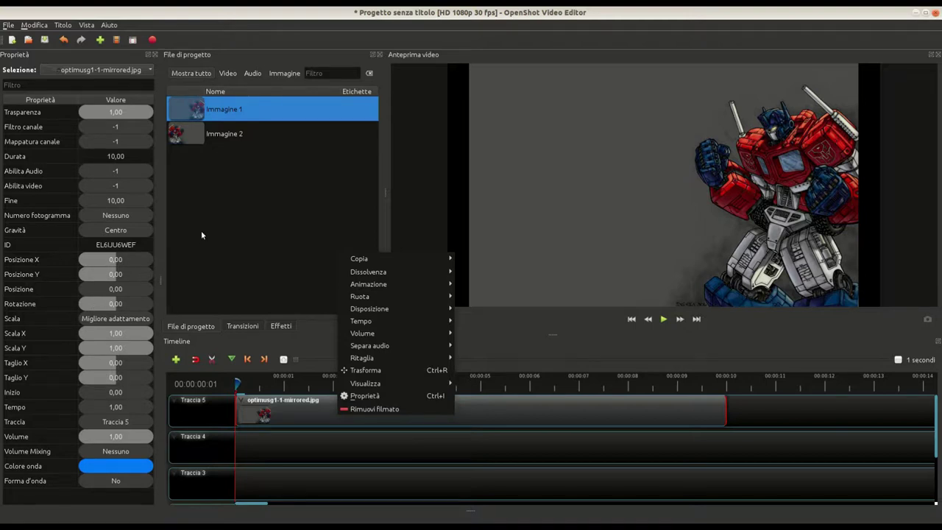
pyautogui.click(361, 395)
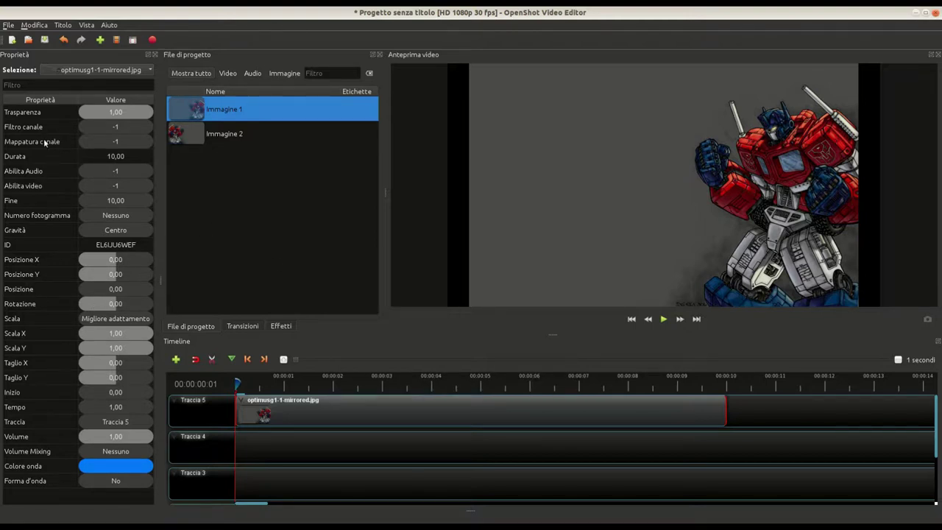
# Set the Immagine 1 clip's end (Fine) to 7 seconds and check its length with the playhead.
pyautogui.click(46, 161)
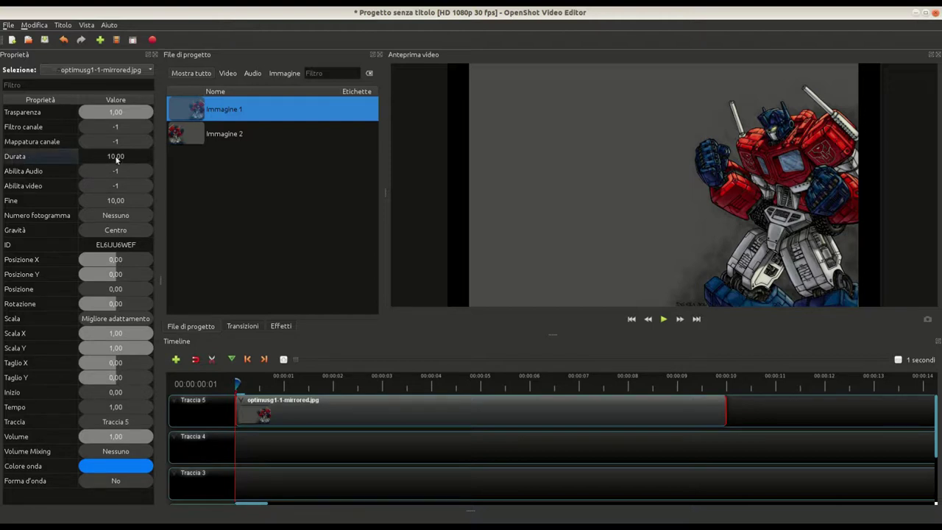
pyautogui.click(15, 394)
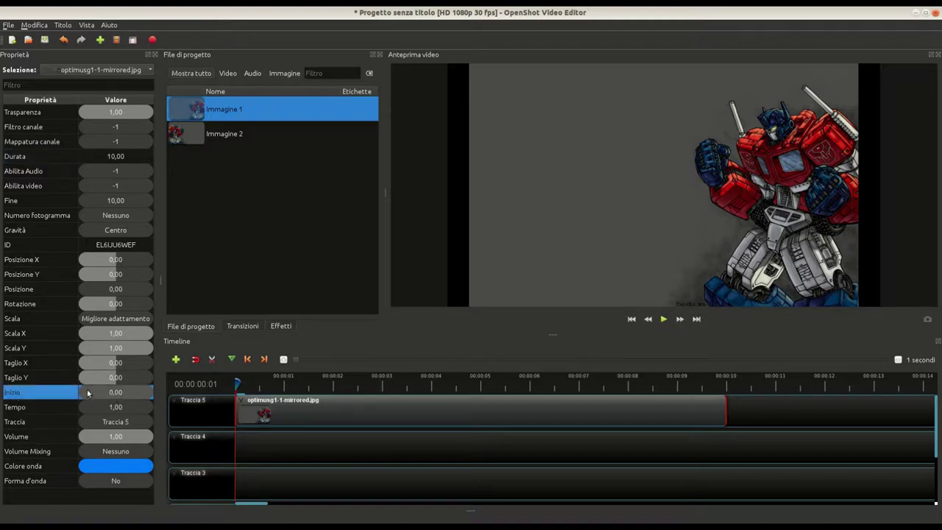
pyautogui.click(25, 206)
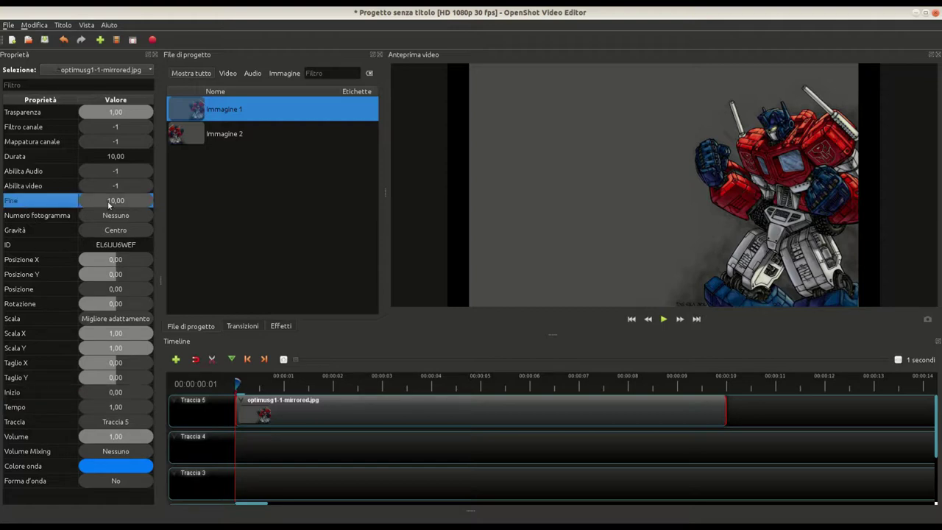
pyautogui.doubleClick(109, 200)
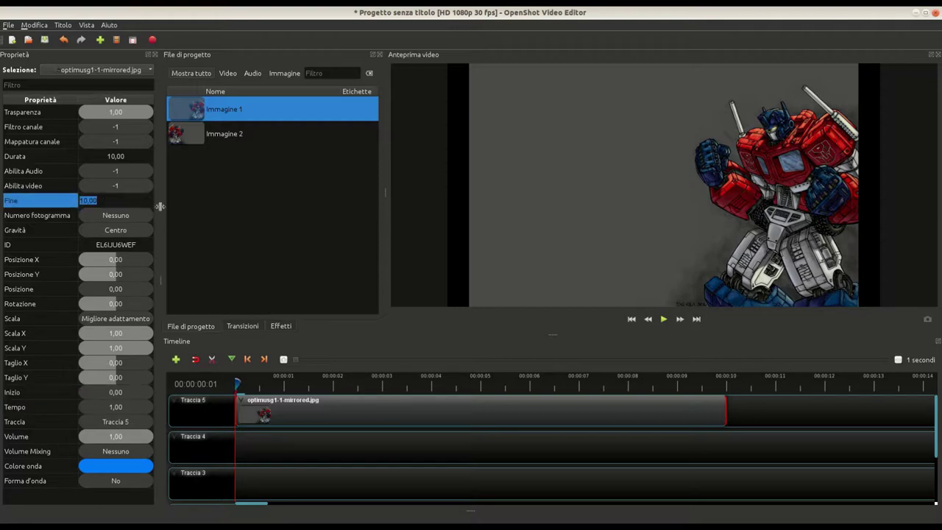
pyautogui.write('7')
pyautogui.press('Tab')
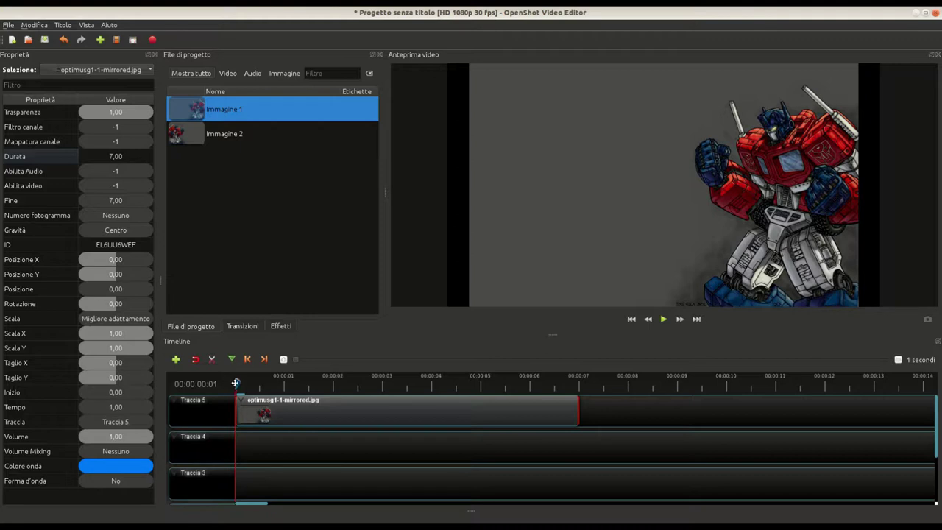
pyautogui.click(579, 383)
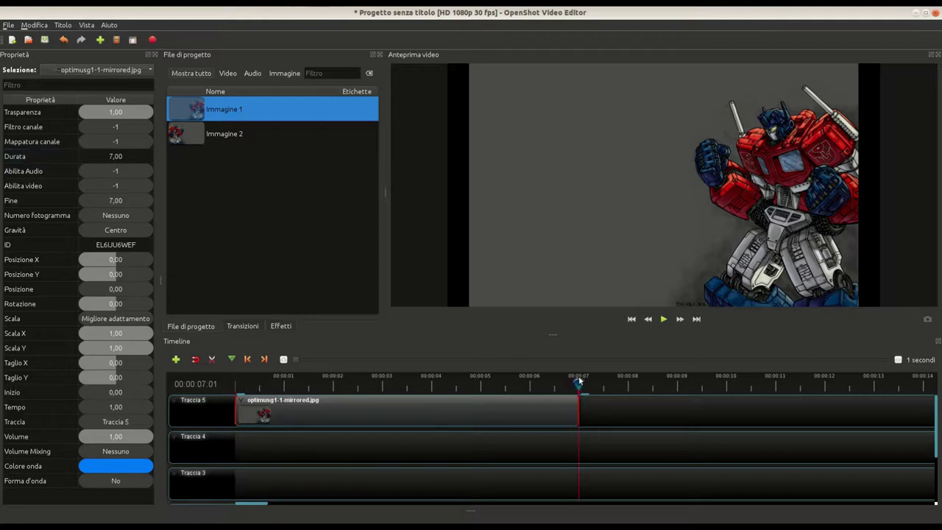
pyautogui.moveTo(370, 384); pyautogui.dragTo(263, 383)
# Try positioning the Immagine 1 clip at 3 seconds and return it to the beginning of Traccia 5.
pyautogui.click(32, 291)
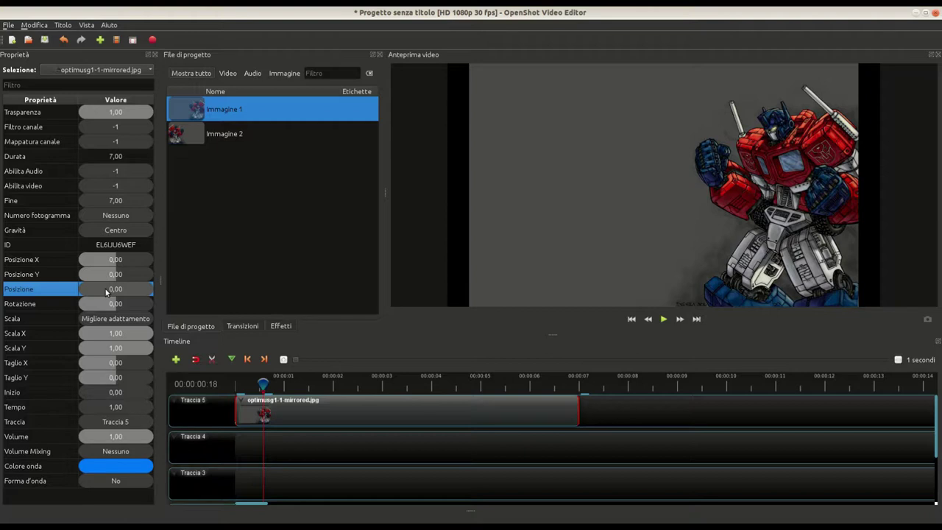
pyautogui.click(632, 319)
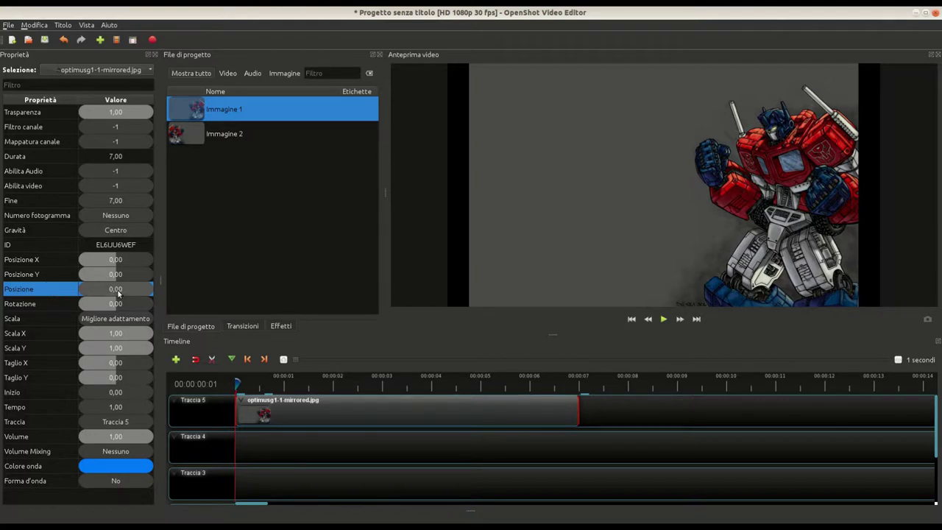
pyautogui.doubleClick(117, 290)
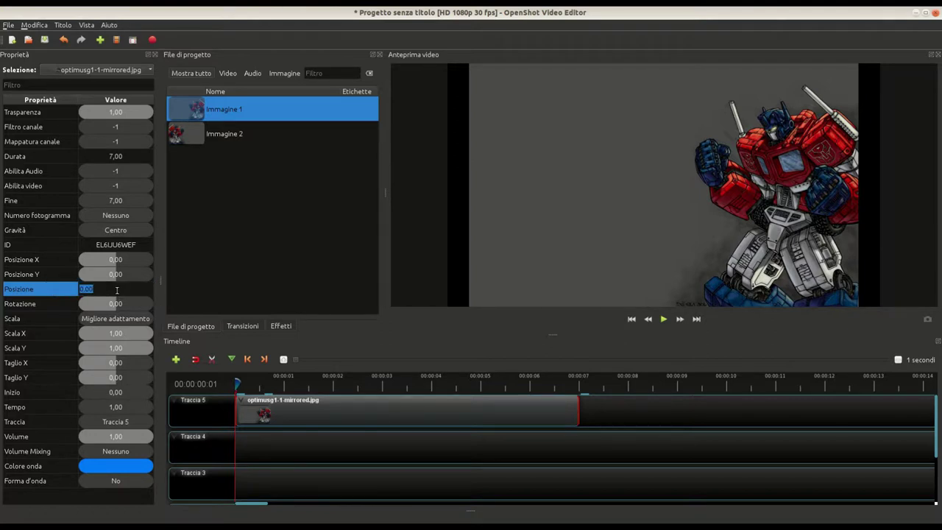
pyautogui.write('3')
pyautogui.press('Return')
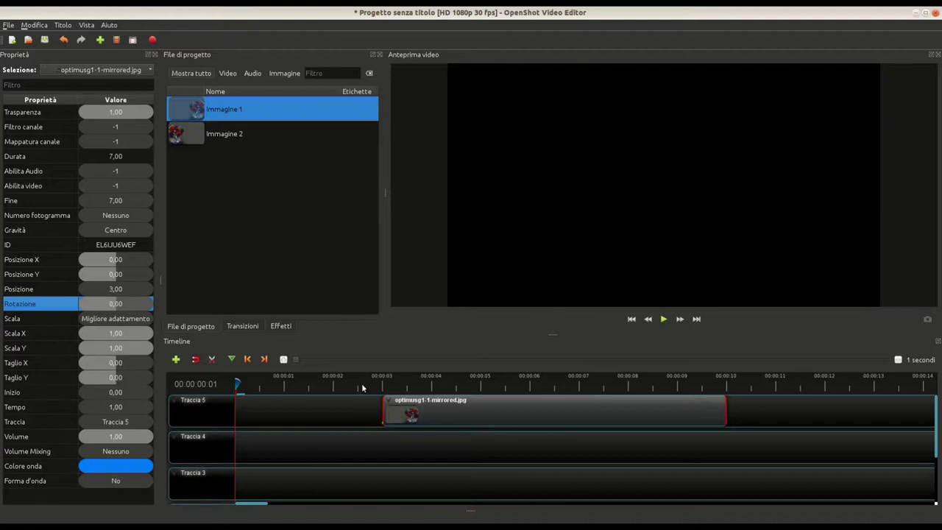
pyautogui.click(388, 378)
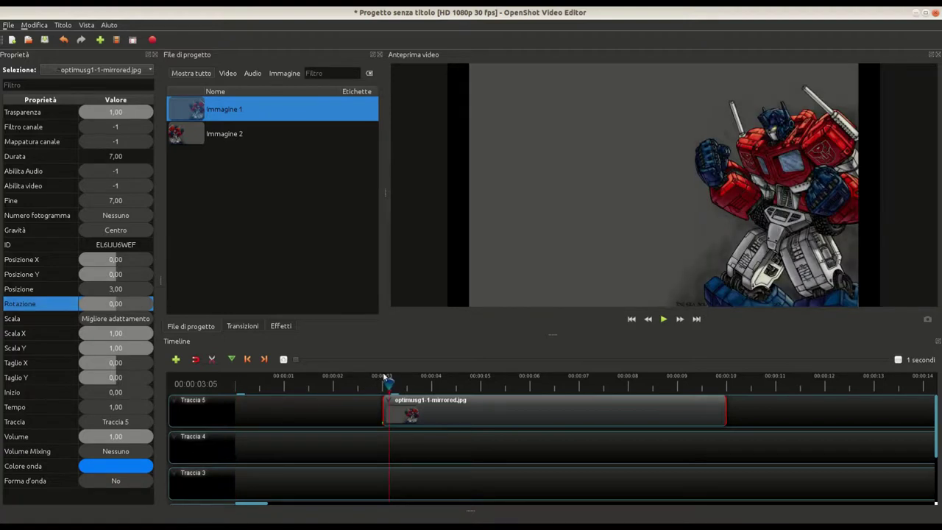
pyautogui.click(383, 378)
pyautogui.moveTo(490, 417); pyautogui.dragTo(318, 399)
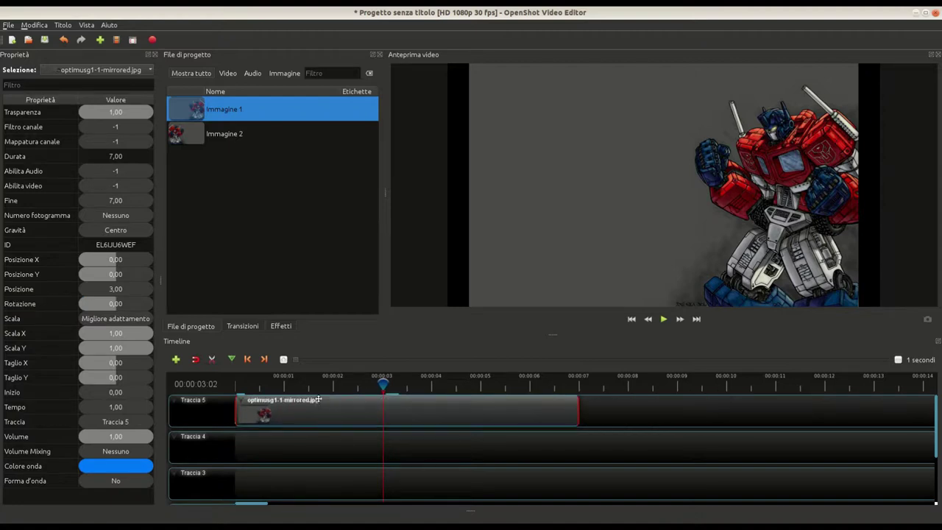
pyautogui.click(630, 320)
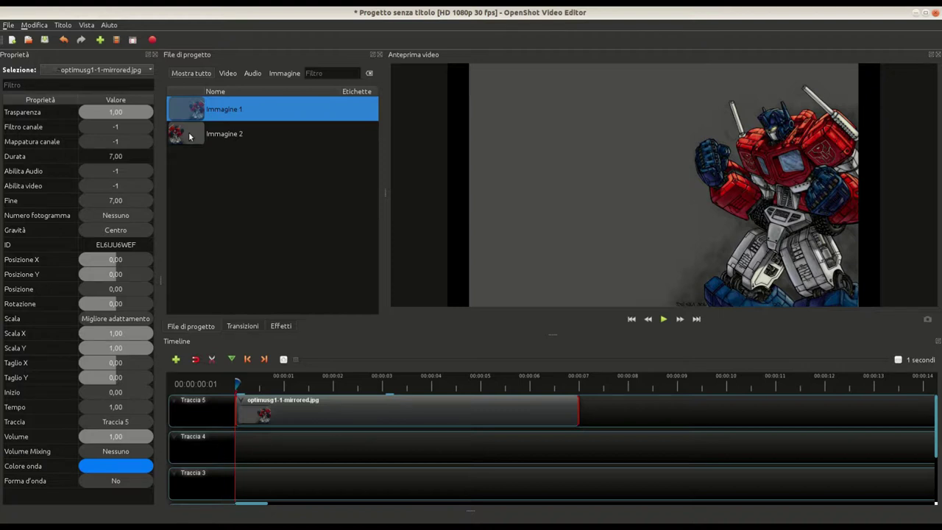
# Place Immagine 2 on Traccia 5 after the first clip, at about 7.75 seconds, and set its end (Fine) to 5 seconds.
pyautogui.moveTo(184, 143); pyautogui.dragTo(631, 424)
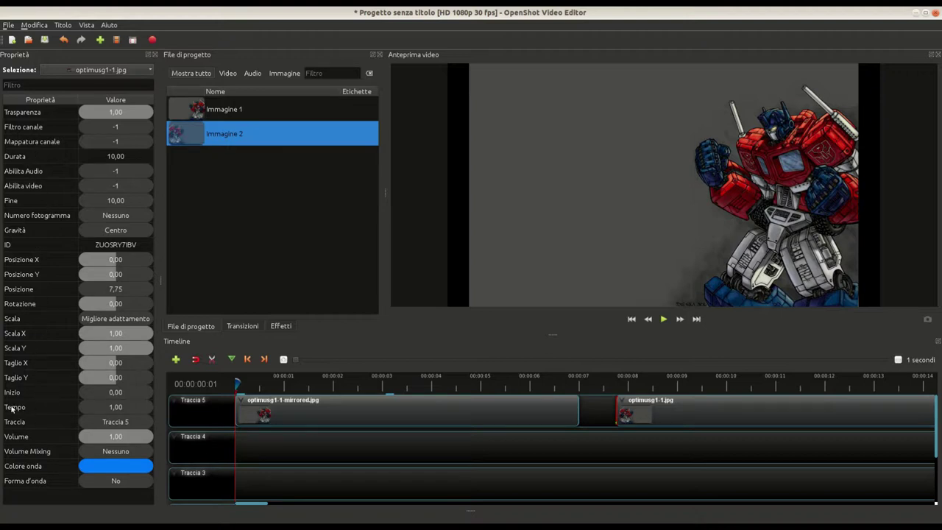
pyautogui.click(111, 396)
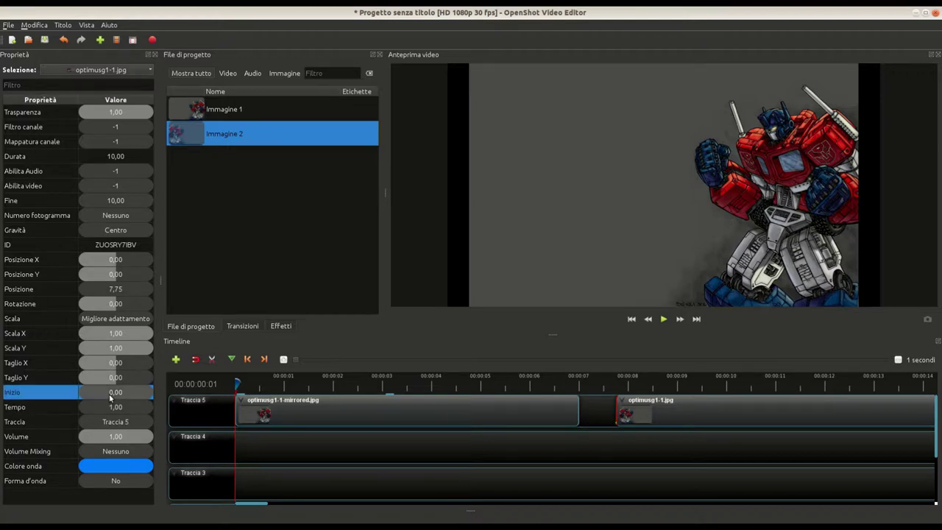
pyautogui.click(30, 201)
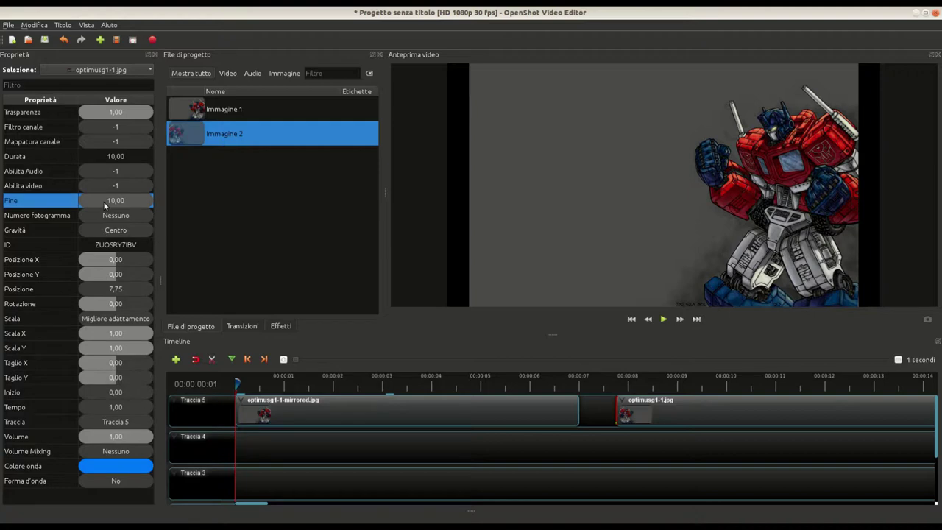
pyautogui.doubleClick(104, 202)
pyautogui.write('5')
pyautogui.press('Return')
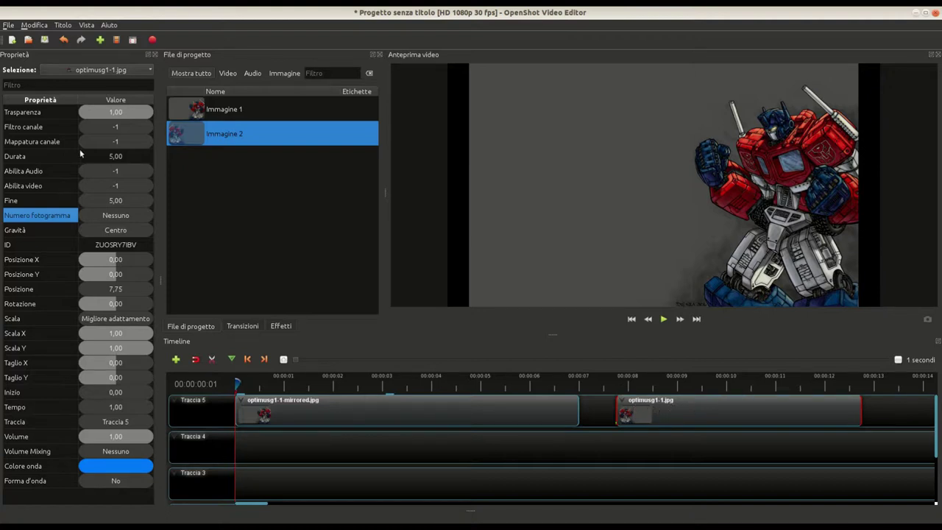
# Set the Immagine 2 clip's position (Posizione) to 7 seconds so it starts where the first clip ends.
pyautogui.click(59, 155)
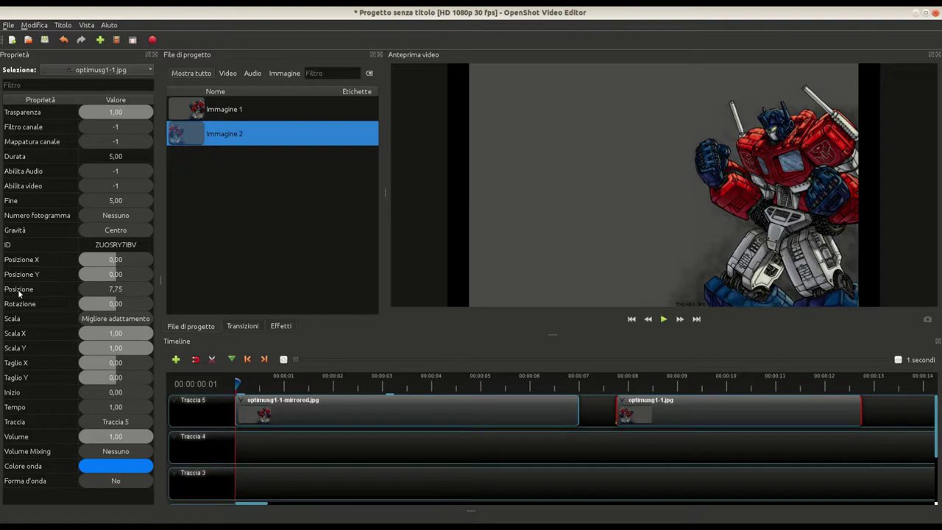
pyautogui.click(63, 292)
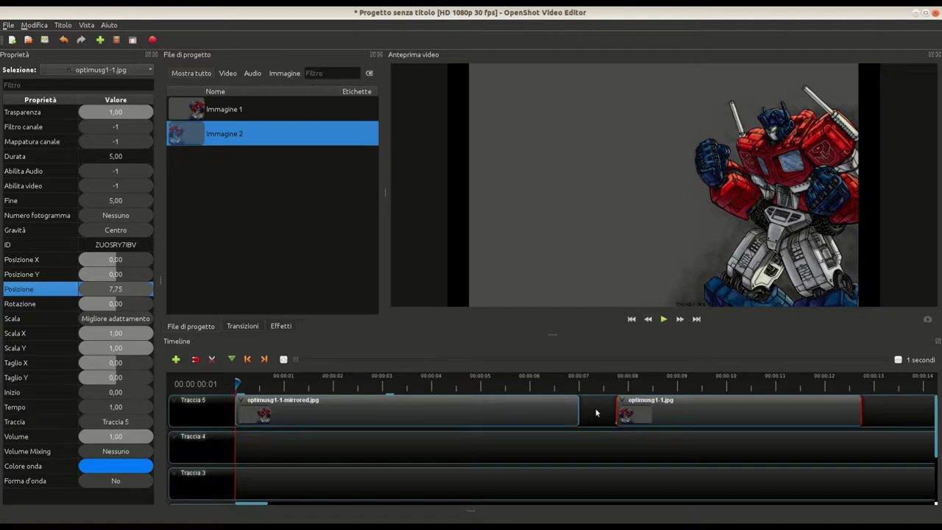
pyautogui.click(541, 405)
pyautogui.click(720, 418)
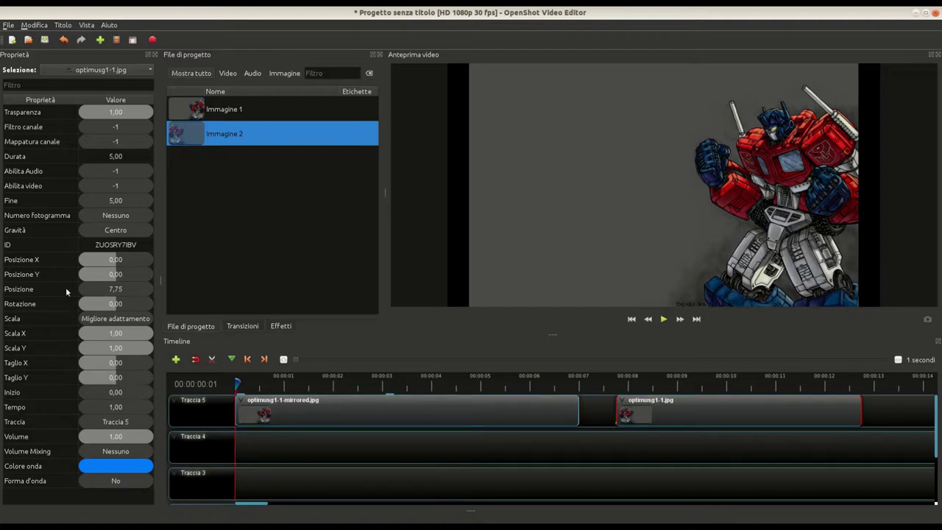
pyautogui.doubleClick(98, 289)
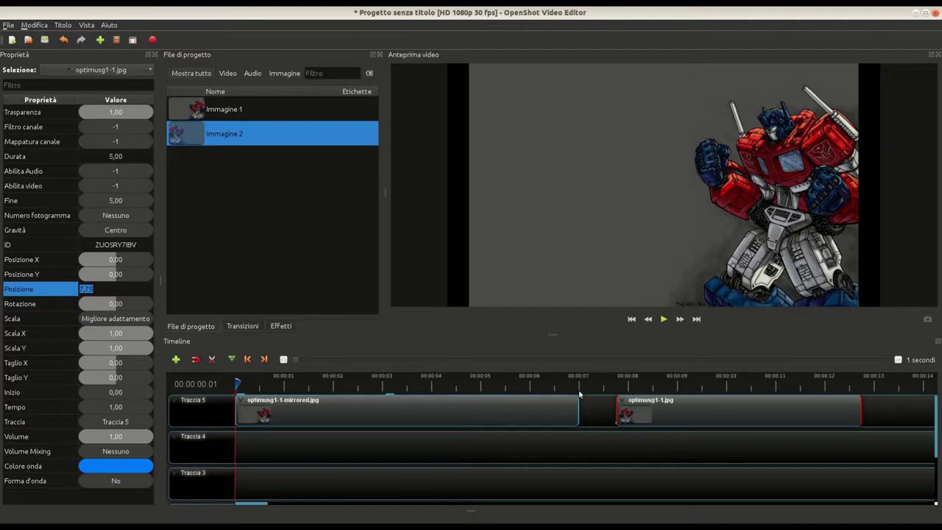
pyautogui.click(694, 409)
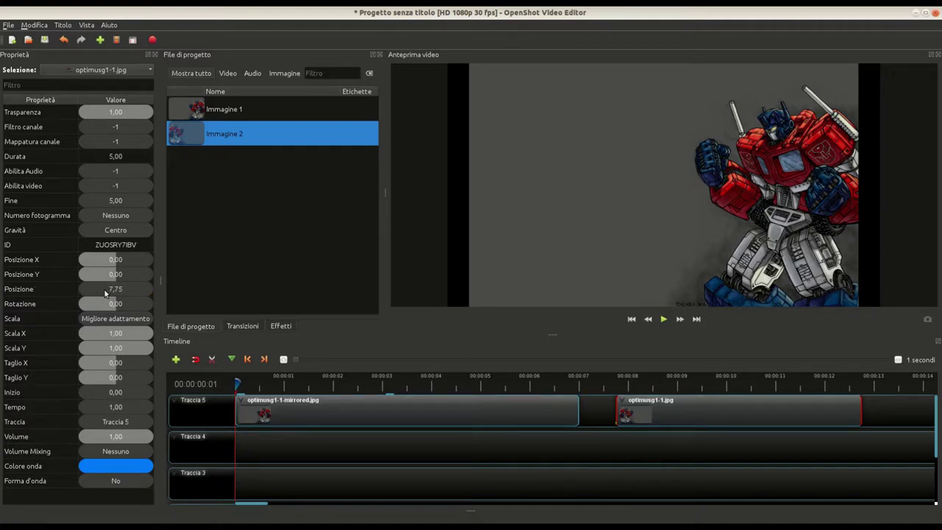
pyautogui.doubleClick(104, 290)
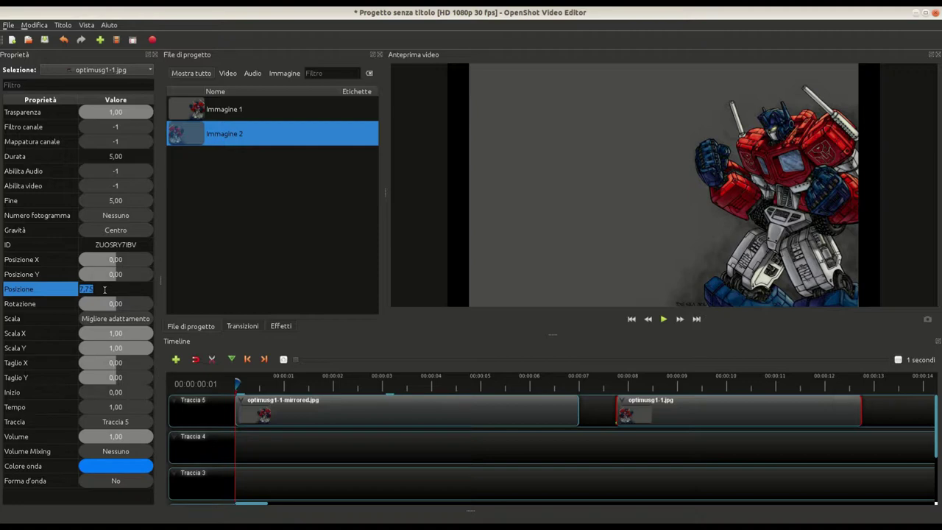
pyautogui.write('7')
pyautogui.press('Tab')
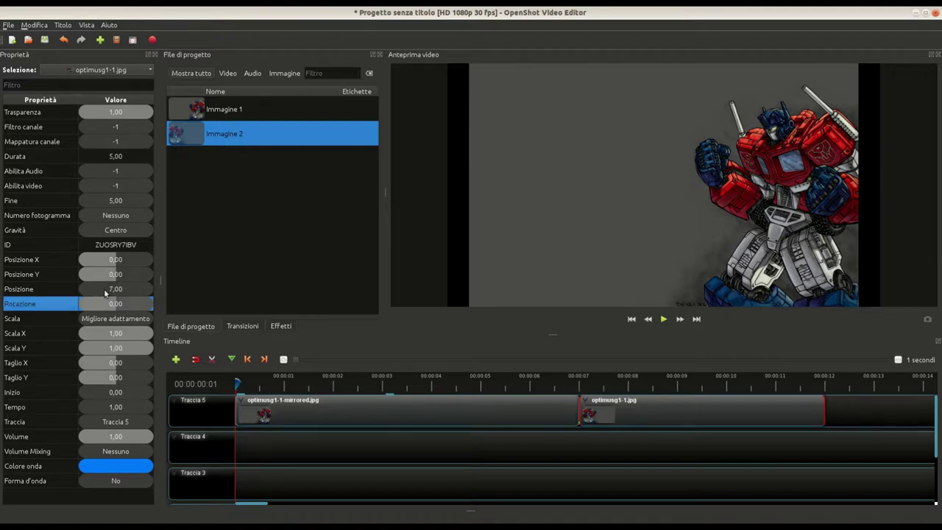
# Play the timeline from about 6.7 seconds to check the passage between the two clips on Traccia 5.
pyautogui.click(657, 406)
pyautogui.click(563, 404)
pyautogui.click(605, 404)
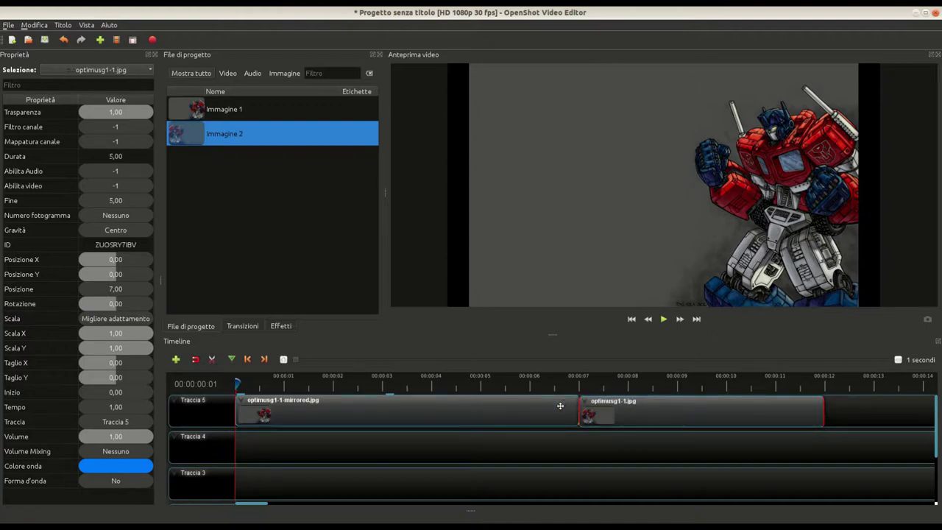
pyautogui.click(574, 398)
pyautogui.click(565, 378)
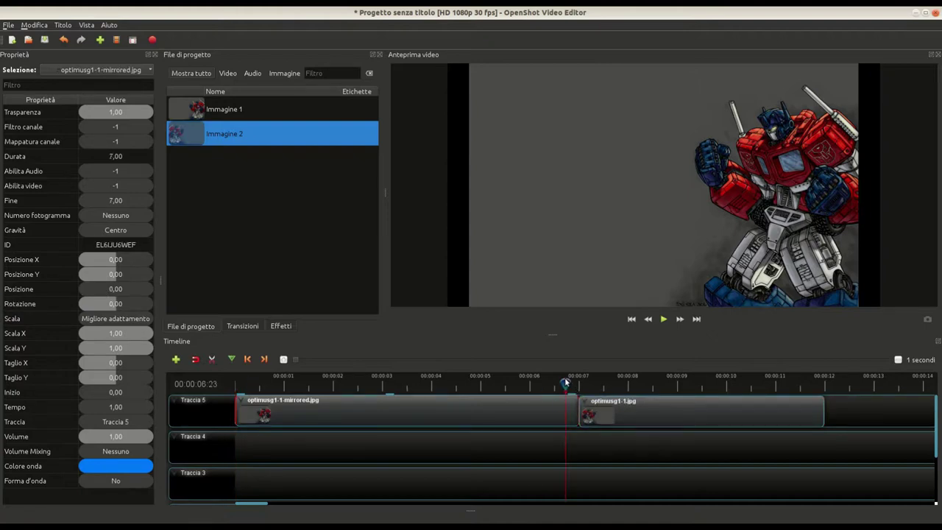
pyautogui.click(664, 319)
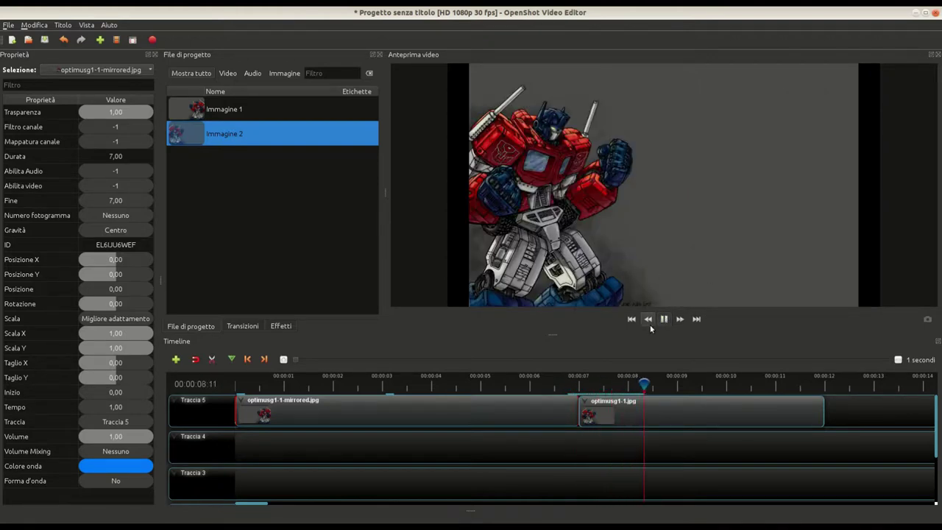
pyautogui.click(663, 319)
# Try the Immagine 2 clip at about 7.05 seconds and play across the small gap from about 6 seconds.
pyautogui.click(631, 319)
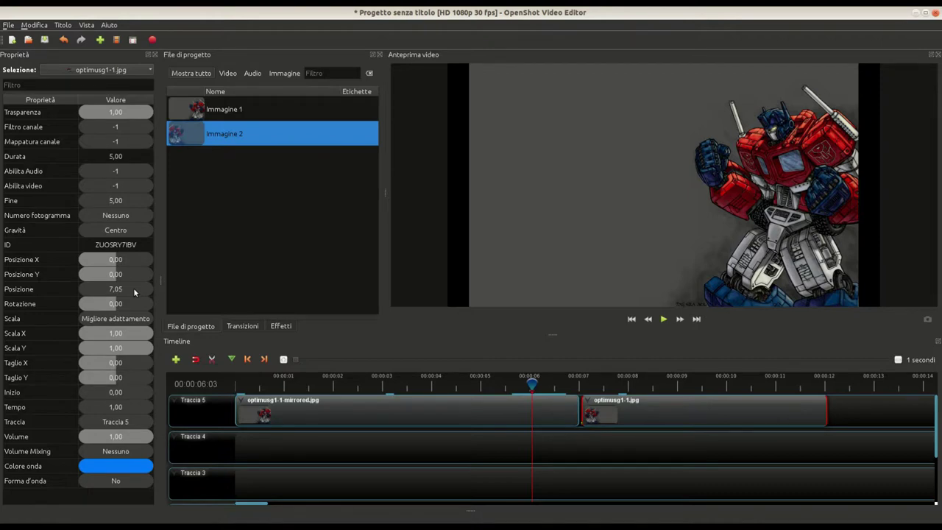
pyautogui.click(665, 321)
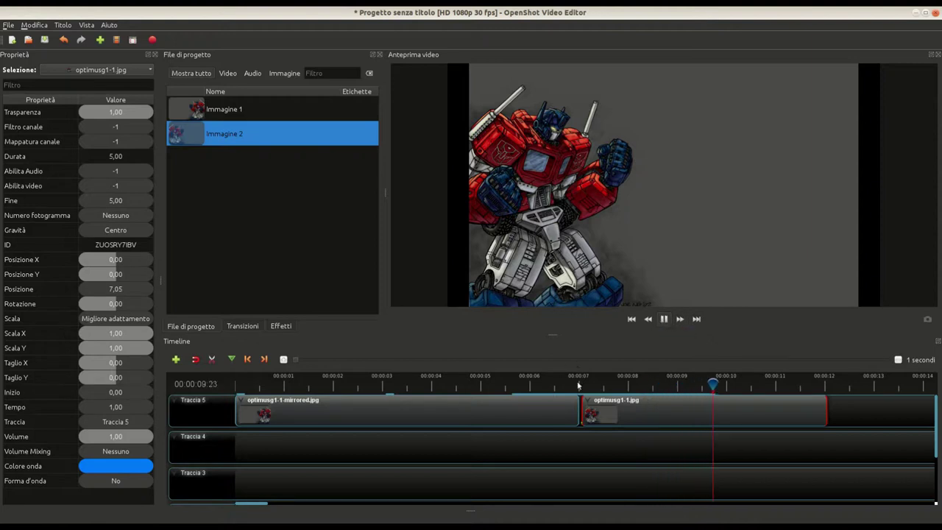
pyautogui.click(664, 319)
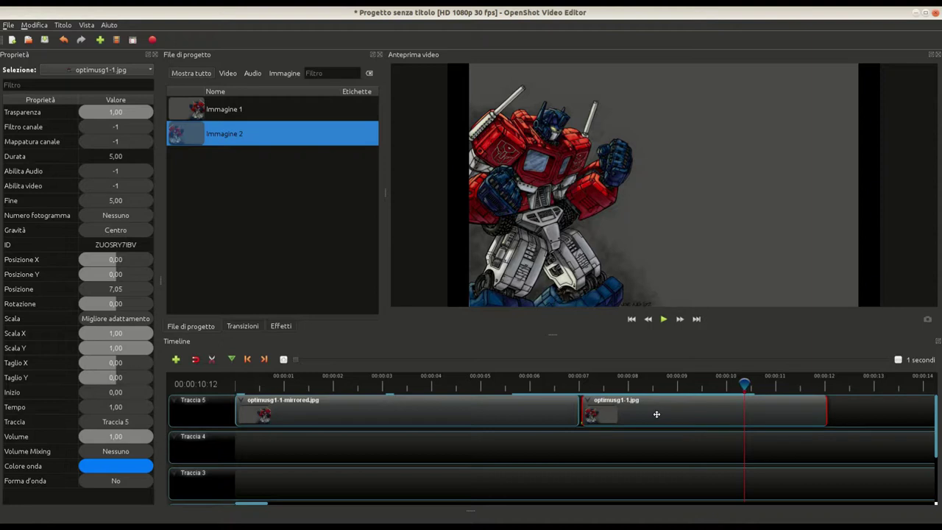
# Move the Immagine 2 clip away to about 8.27 seconds and restore its position to 7 seconds.
pyautogui.moveTo(657, 414); pyautogui.dragTo(717, 414)
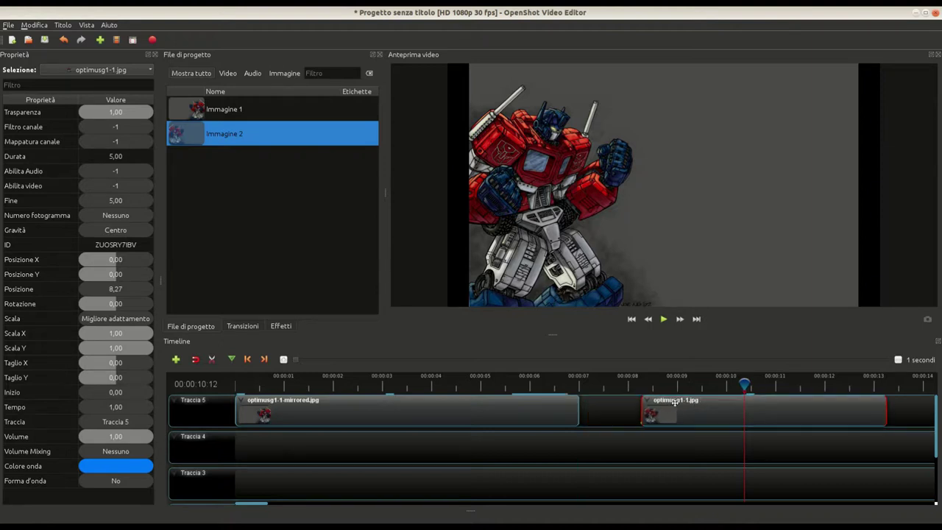
pyautogui.click(31, 295)
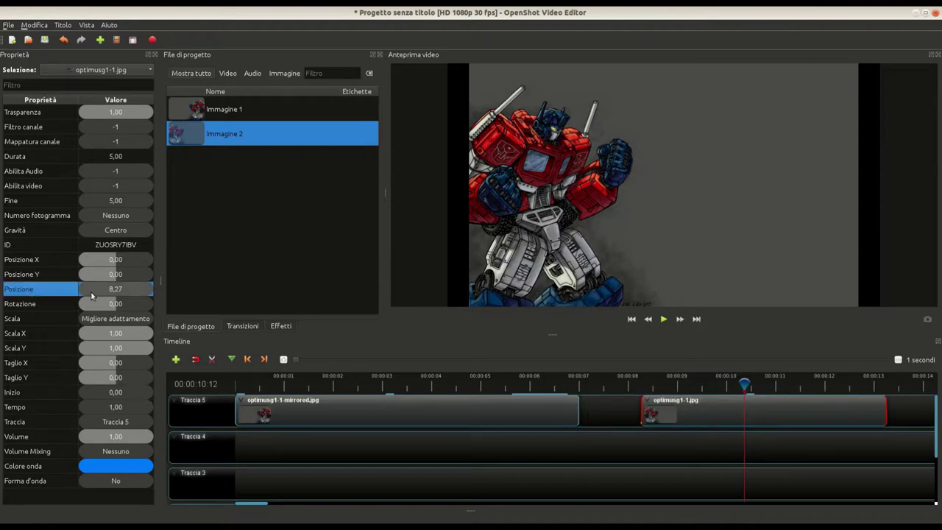
pyautogui.doubleClick(99, 294)
pyautogui.write('7')
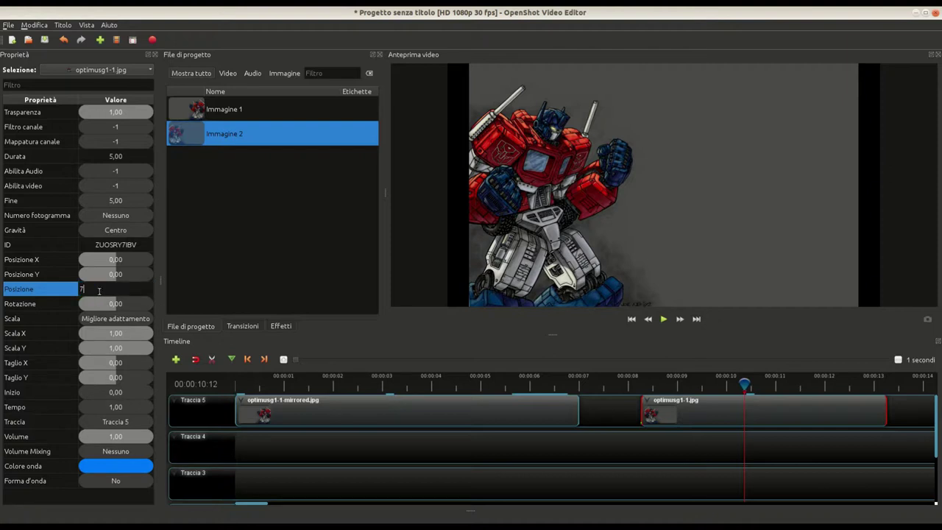
pyautogui.press('Tab')
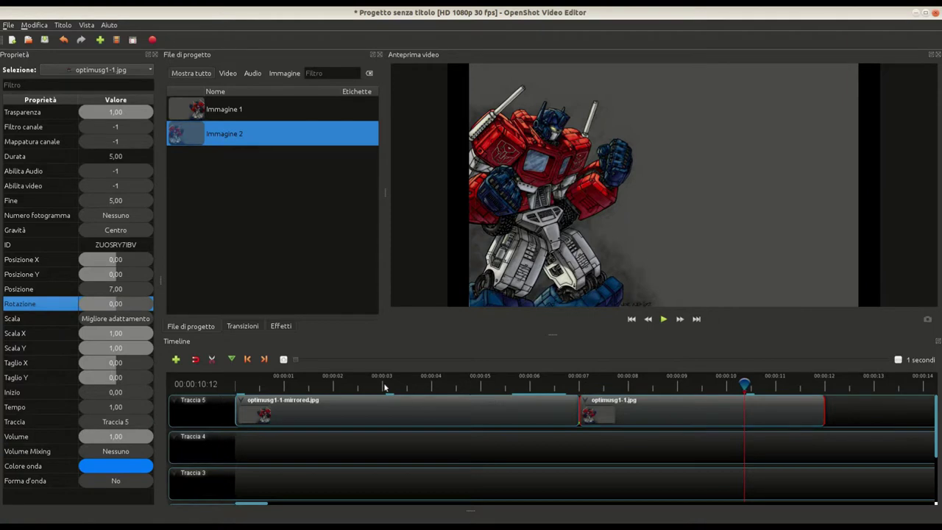
# Enable snapping (Ancoraggio) on the timeline and check it by moving the Immagine 2 clip against the first clip's end.
pyautogui.click(384, 385)
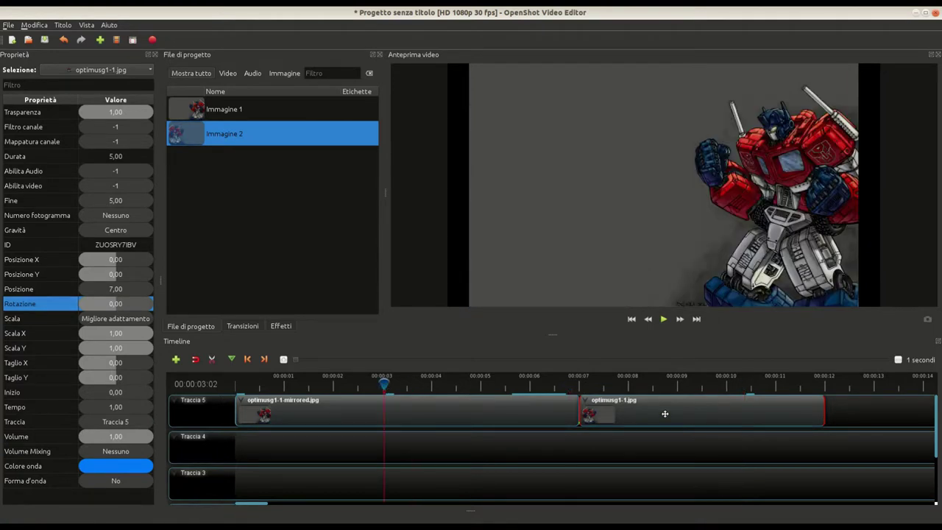
pyautogui.click(197, 361)
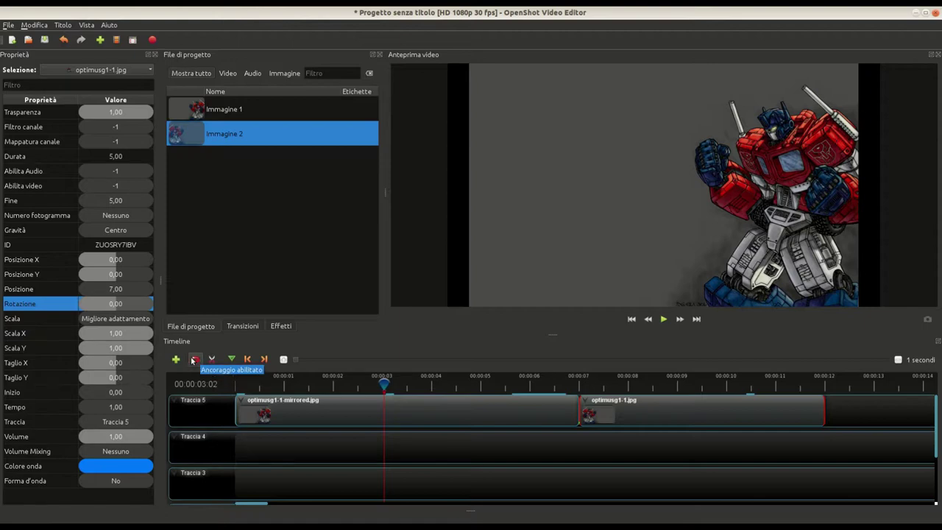
pyautogui.moveTo(604, 412); pyautogui.dragTo(642, 417)
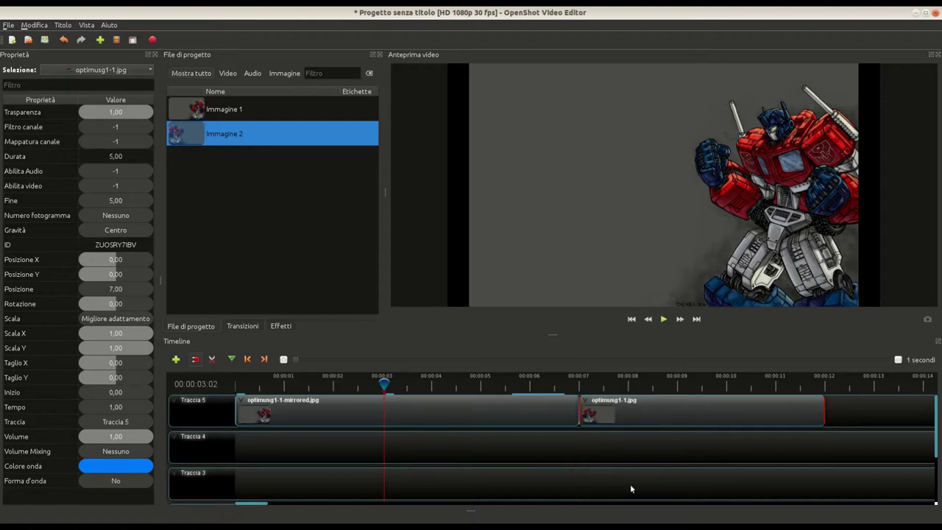
pyautogui.click(48, 289)
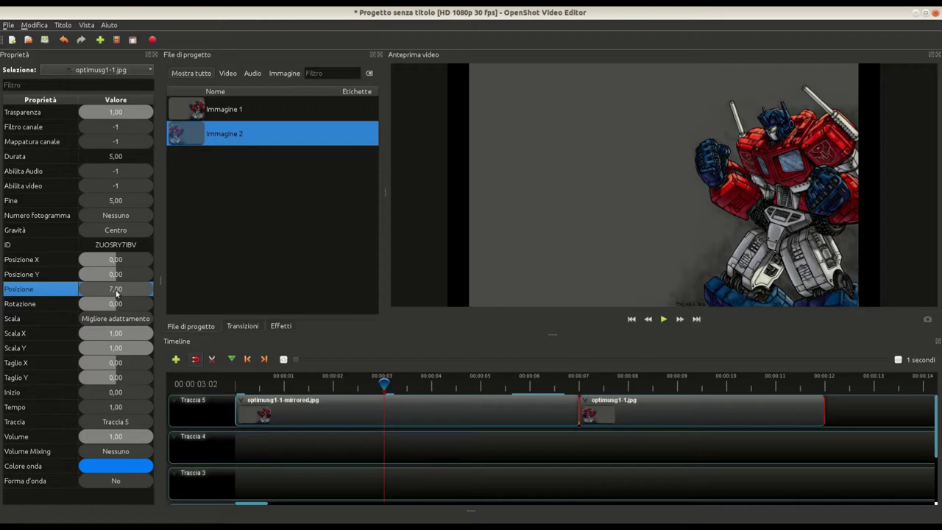
# Play the timeline from about 6.5 seconds to review the junction of the two adjoining clips.
pyautogui.click(555, 381)
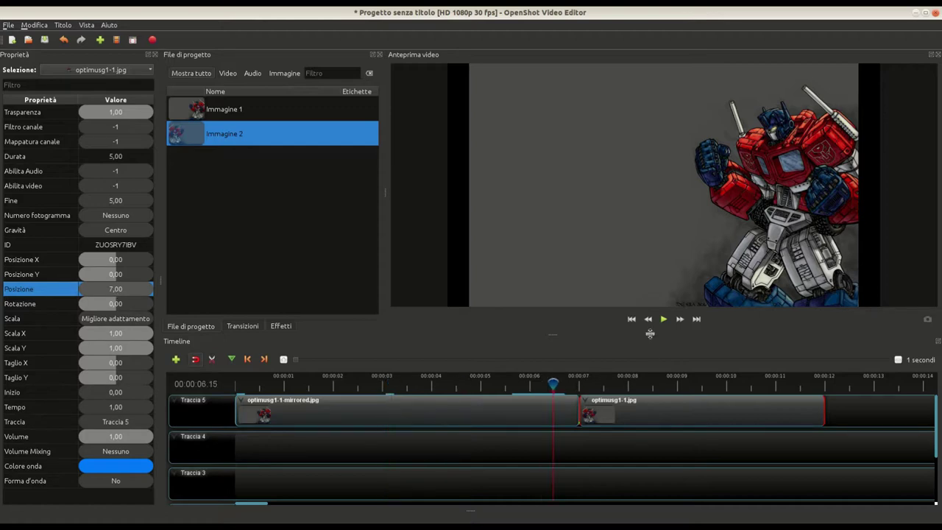
pyautogui.click(663, 319)
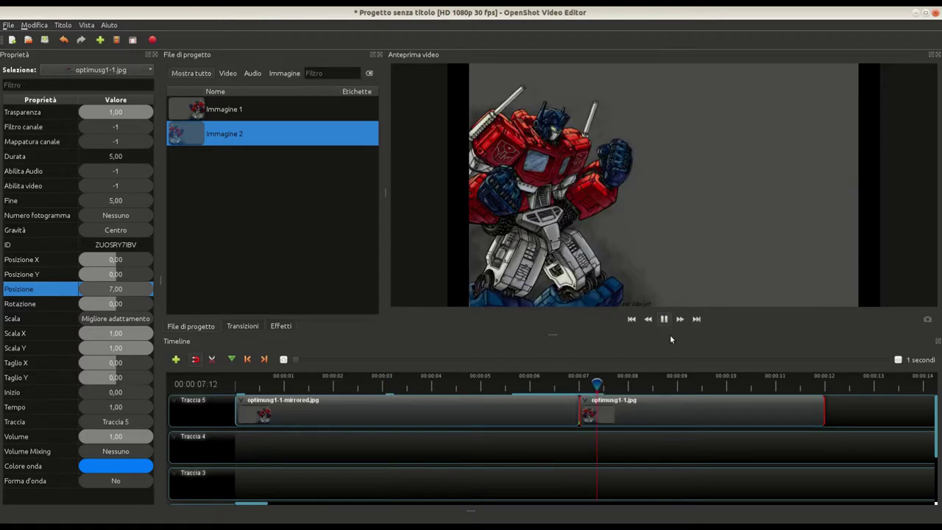
pyautogui.click(664, 319)
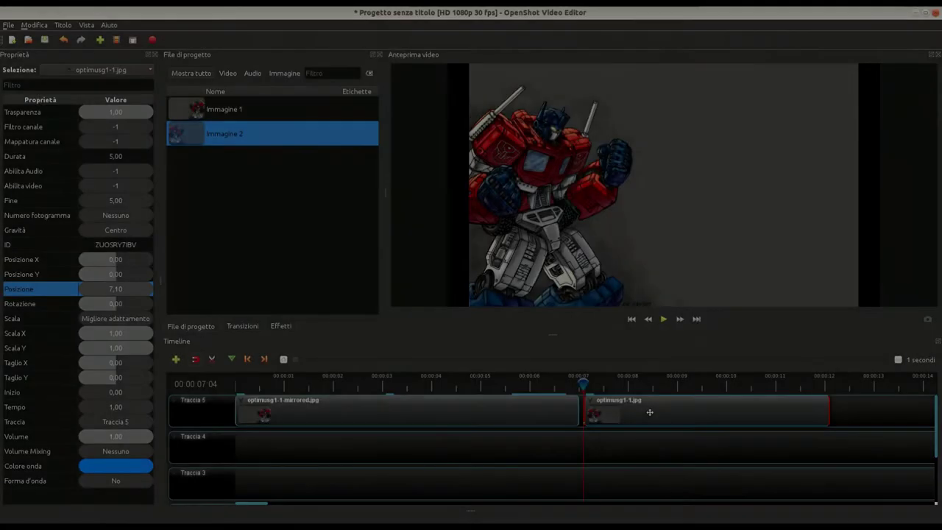
# Remove both image clips from Traccia 5 and clear the project file selection.
pyautogui.rightClick(650, 416)
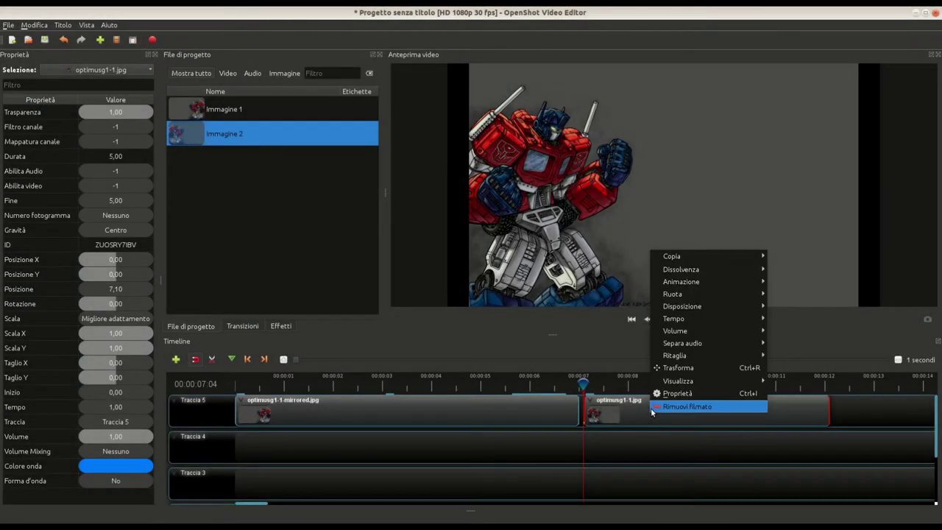
pyautogui.click(673, 407)
pyautogui.rightClick(543, 412)
pyautogui.click(559, 406)
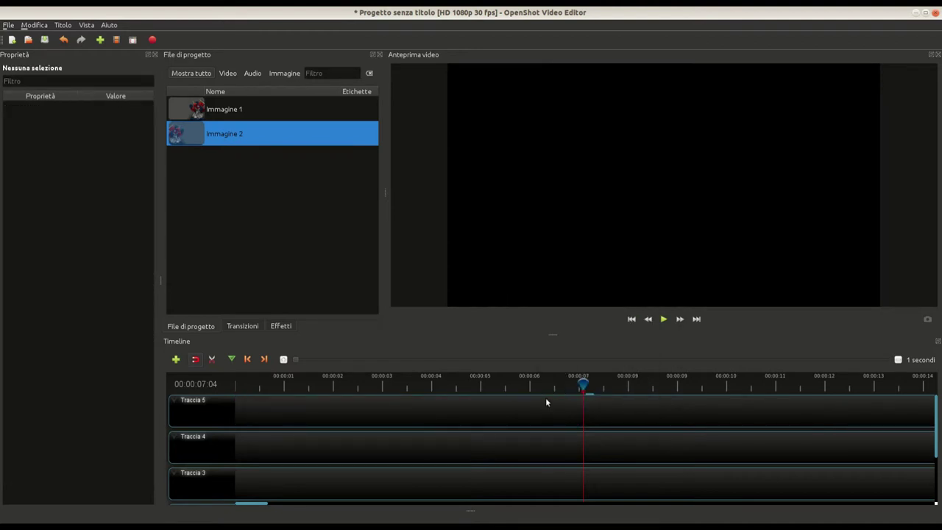
pyautogui.click(280, 213)
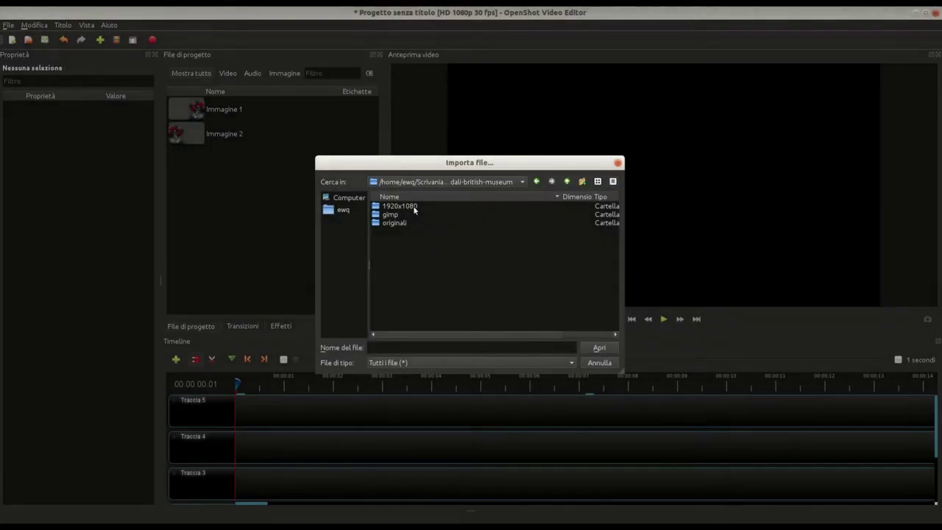
# Import 001.jpg from the 1920x1080 folder as an image sequence.
pyautogui.doubleClick(412, 205)
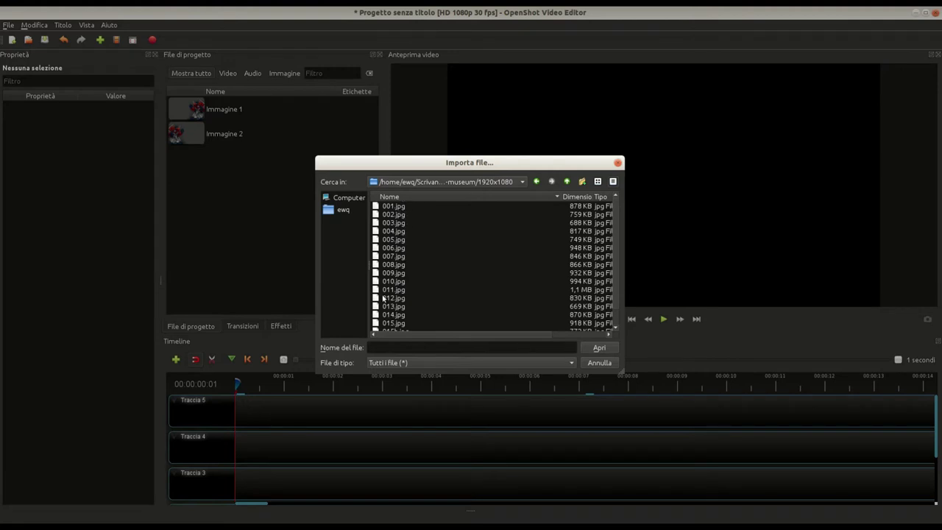
pyautogui.click(392, 208)
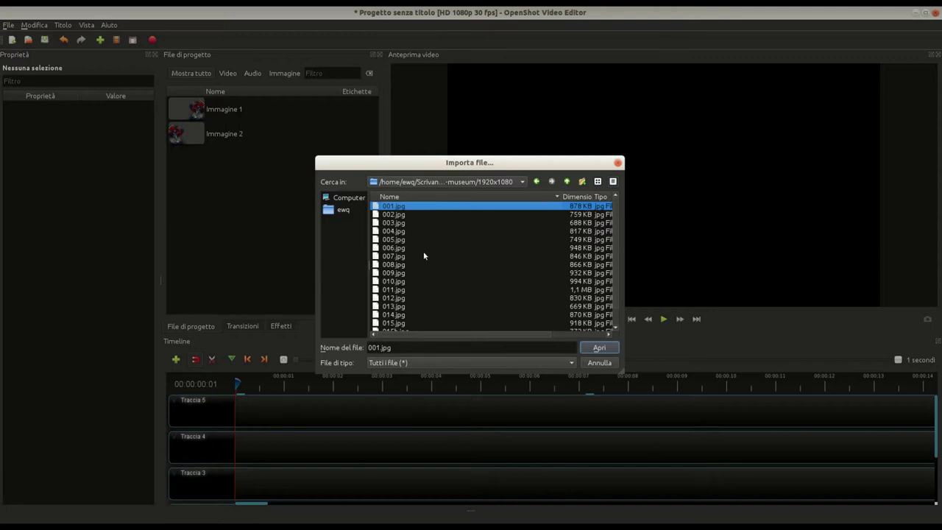
pyautogui.click(596, 348)
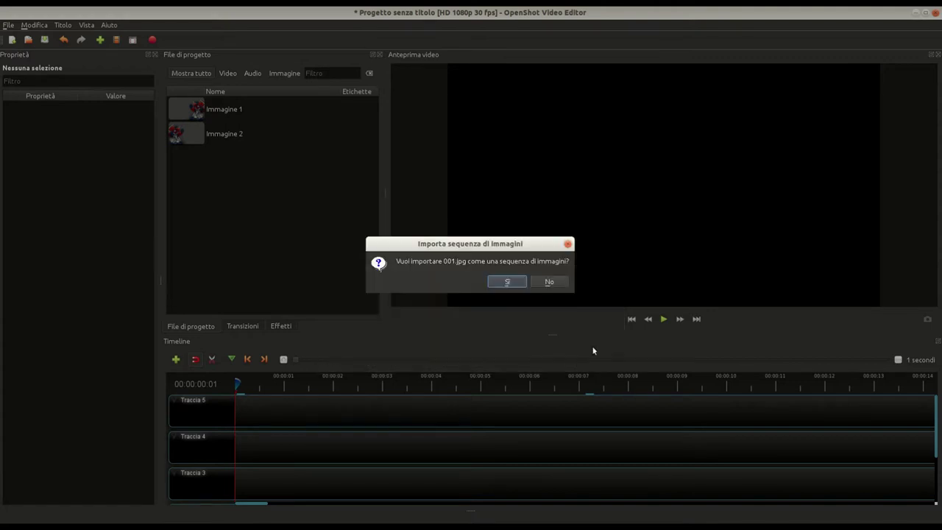
pyautogui.click(507, 282)
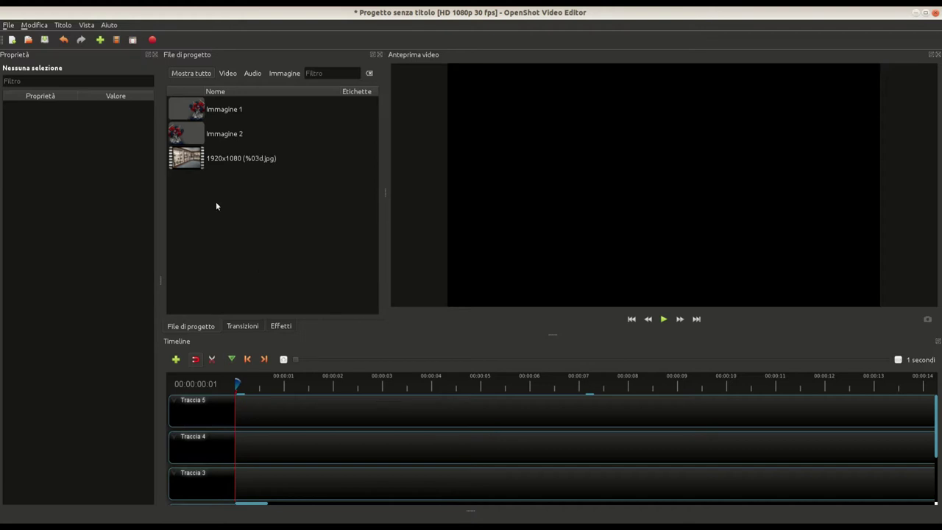
# Try placing the 1920x1080 image sequence at the beginning of Traccia 5 and remove the clip again.
pyautogui.click(188, 164)
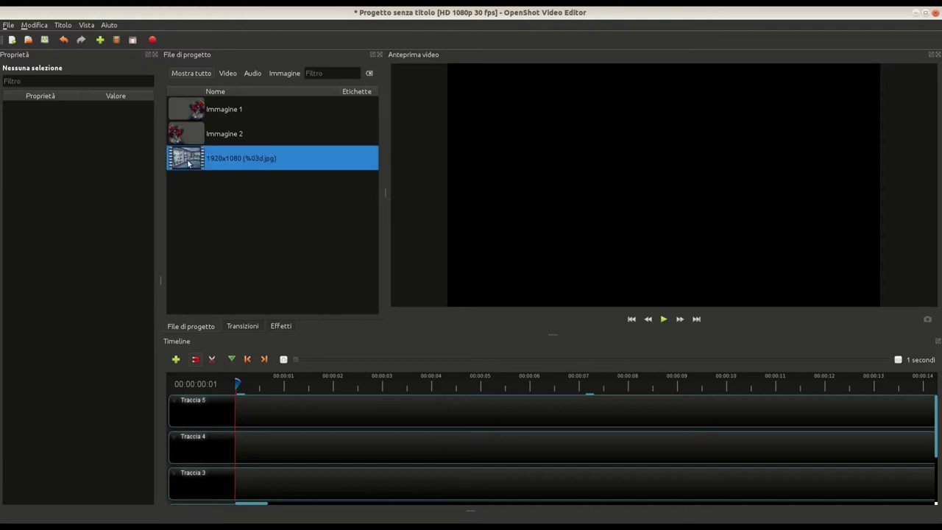
pyautogui.moveTo(188, 164); pyautogui.dragTo(246, 409)
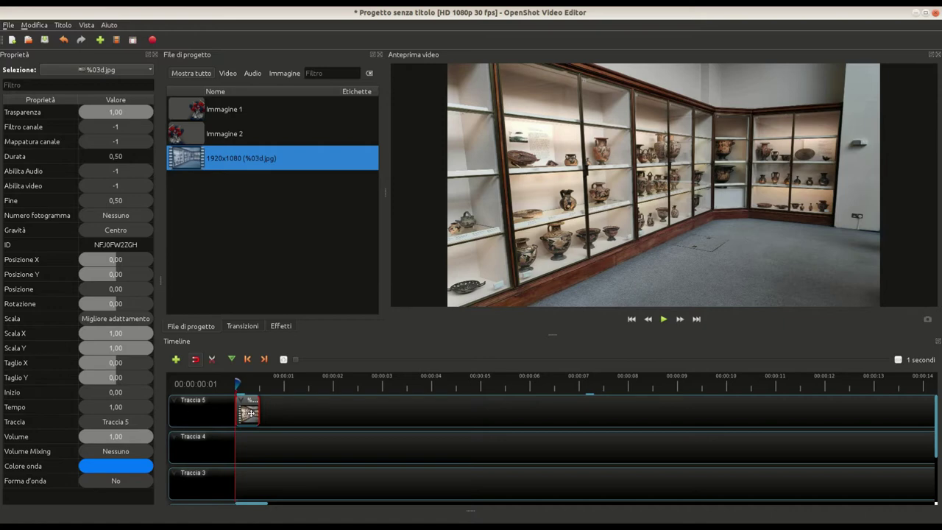
pyautogui.rightClick(250, 413)
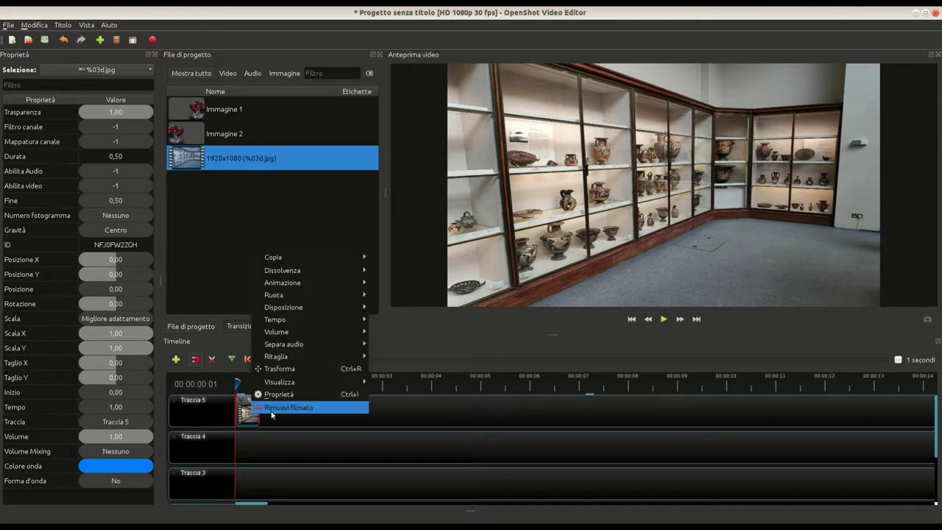
pyautogui.click(283, 405)
pyautogui.click(232, 224)
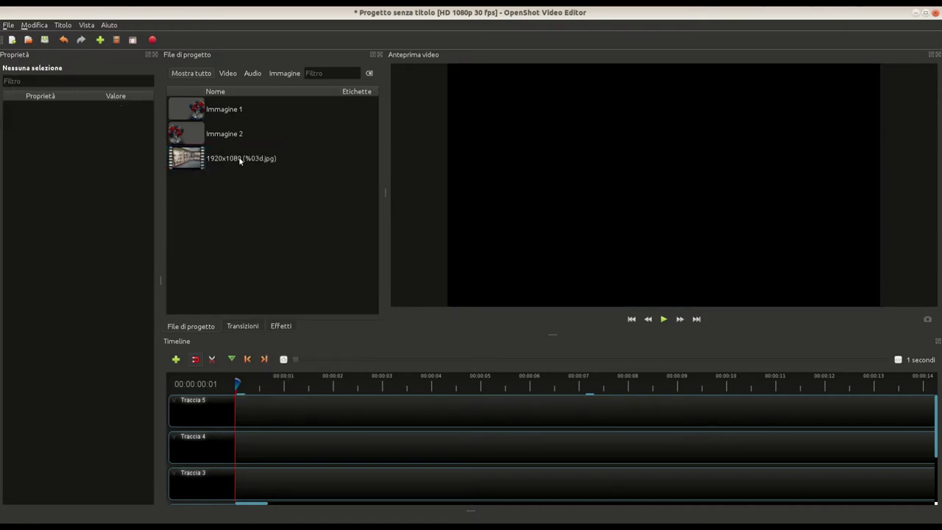
# Set the frame rate of the 1920x1080 image sequence to 1/1 in its file properties.
pyautogui.click(239, 158)
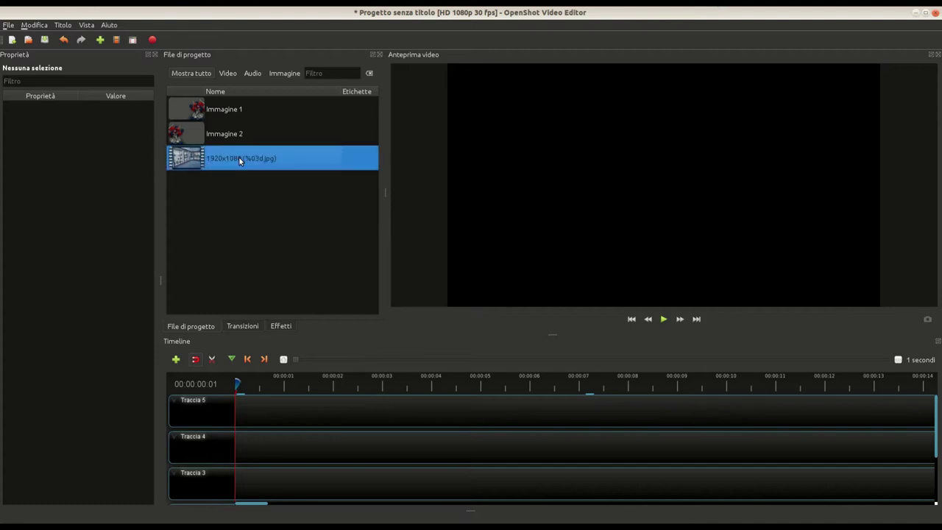
pyautogui.rightClick(239, 158)
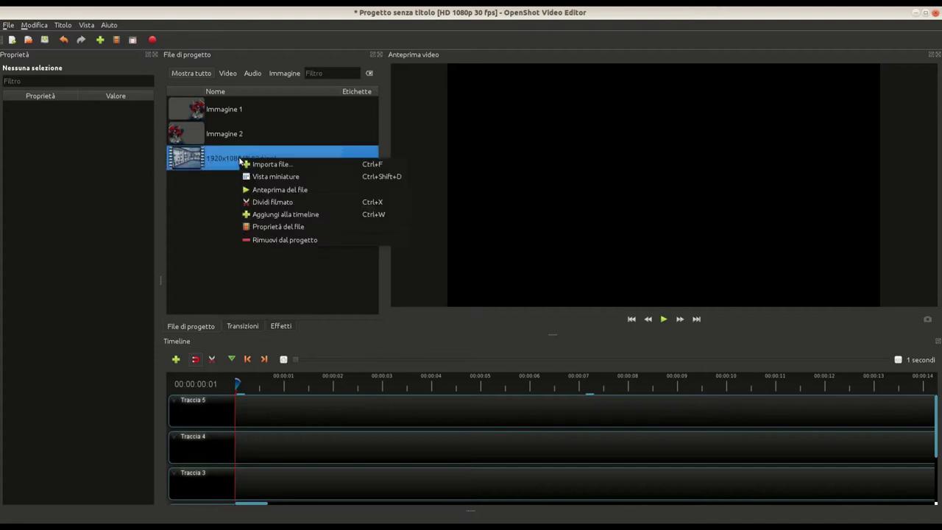
pyautogui.click(302, 227)
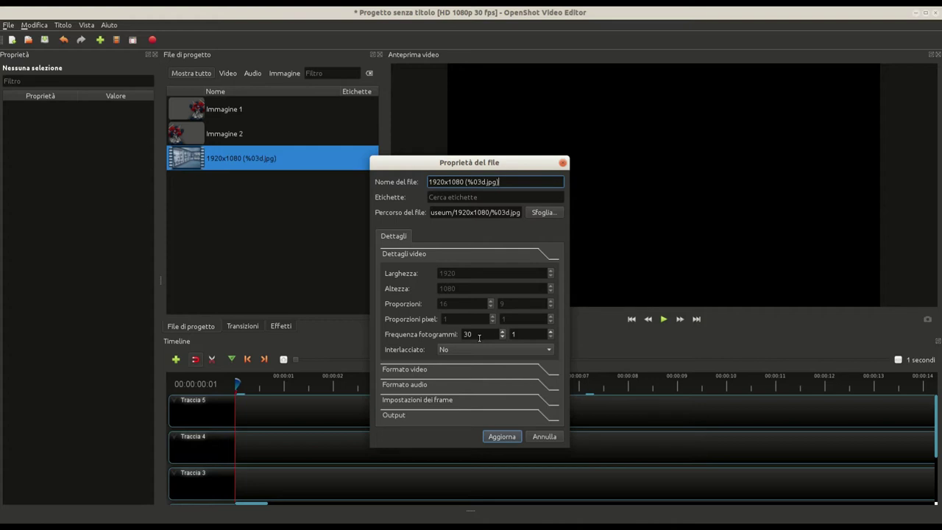
pyautogui.doubleClick(479, 337)
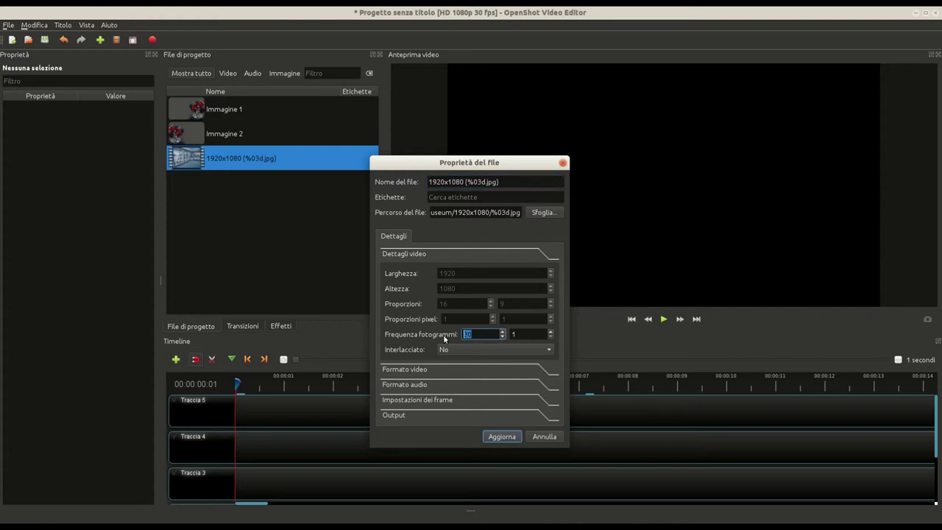
pyautogui.write('1')
pyautogui.click(533, 335)
pyautogui.click(511, 437)
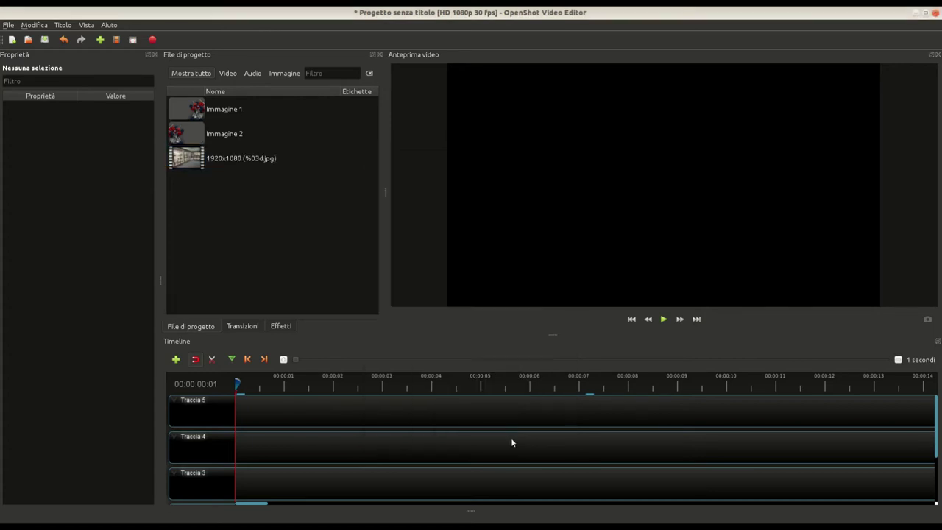
# Place the 1920x1080 image sequence at the beginning of Traccia 5 and show the whole clip on the timeline.
pyautogui.moveTo(194, 162); pyautogui.dragTo(224, 412)
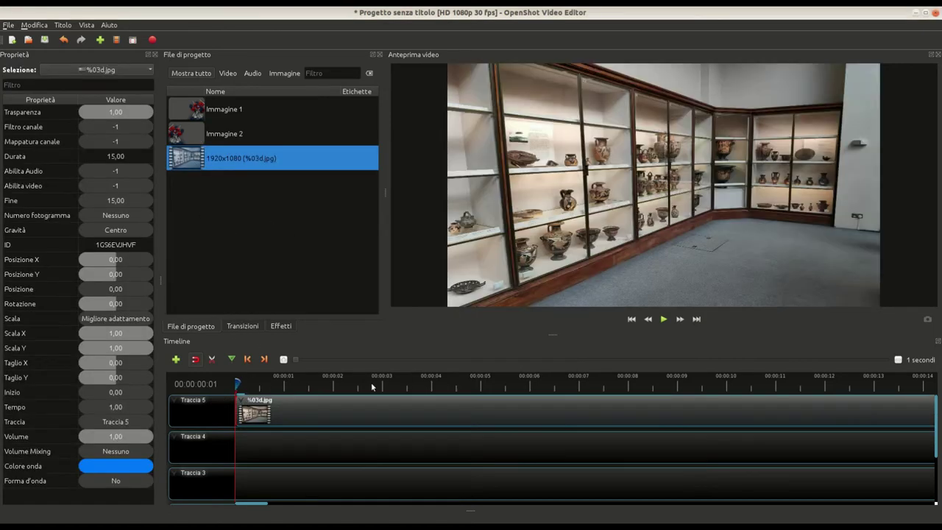
pyautogui.scroll(-2, 604, 446)
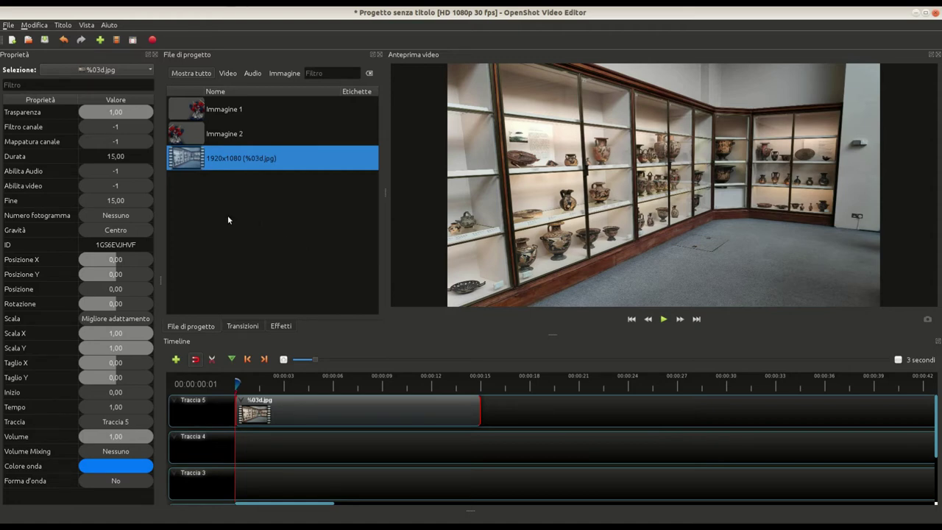
# Set the 1920x1080 sequence's frame rate to 1/3 in its file properties so each picture lasts three seconds.
pyautogui.rightClick(217, 166)
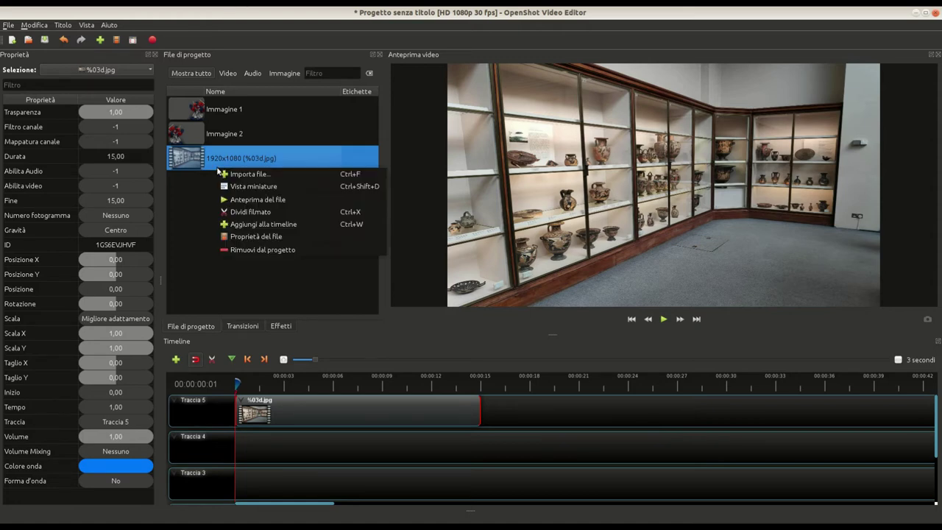
pyautogui.click(236, 237)
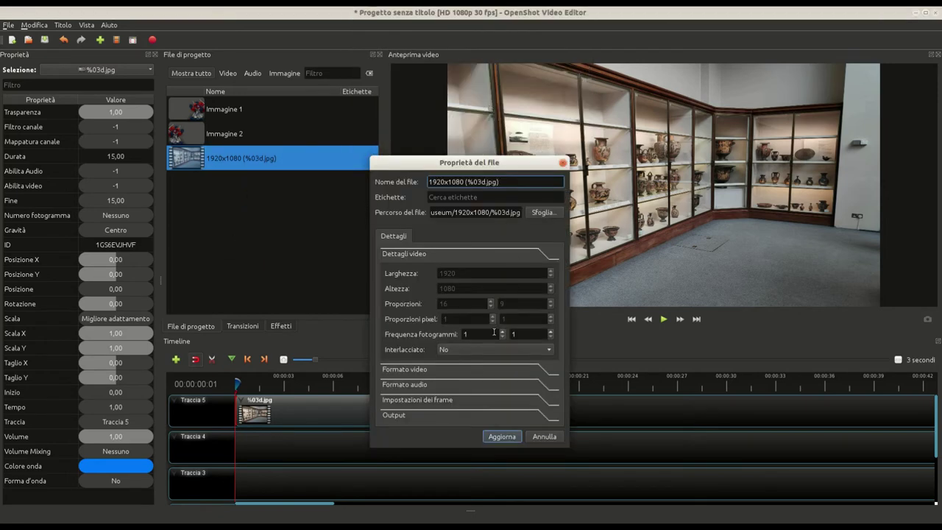
pyautogui.click(473, 335)
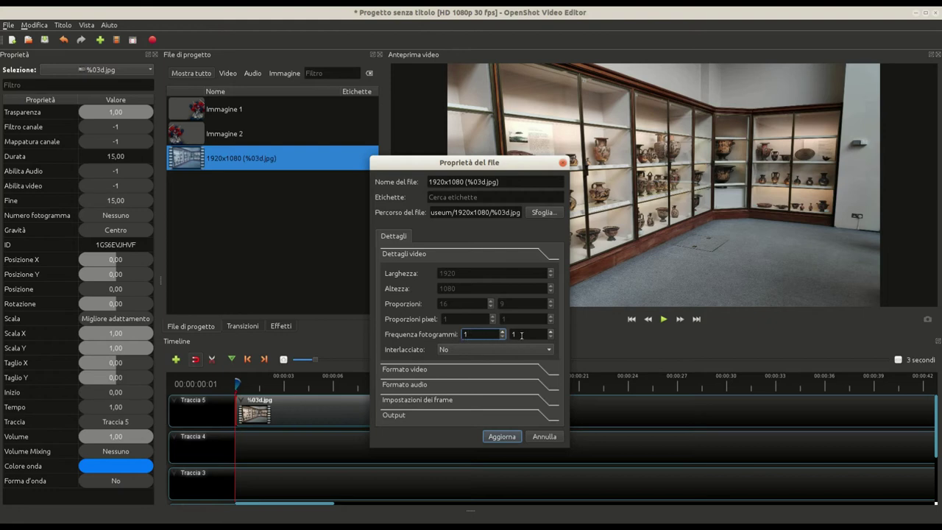
pyautogui.press('Tab')
pyautogui.write('3')
pyautogui.click(492, 437)
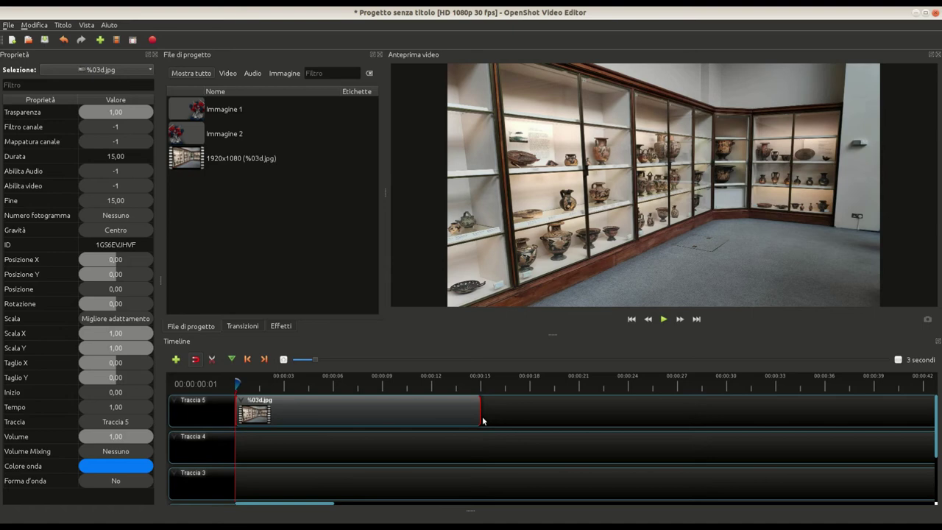
# Replace the existing clip on Traccia 5 with the updated 1920x1080 image sequence, starting at the beginning of the track.
pyautogui.rightClick(434, 415)
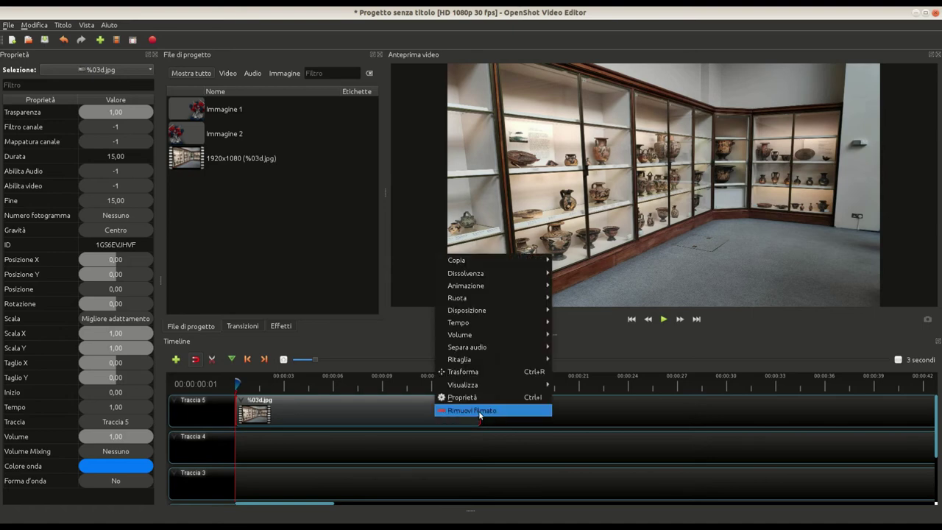
pyautogui.click(479, 411)
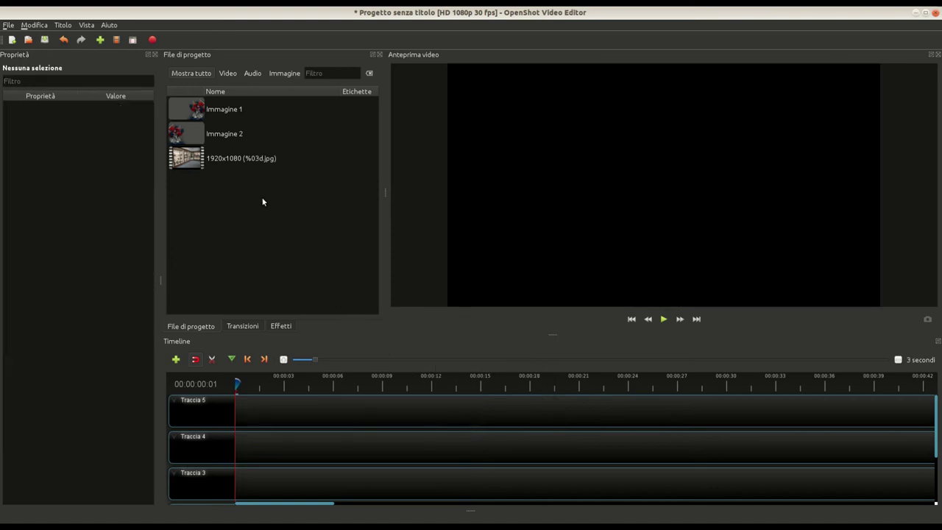
pyautogui.moveTo(190, 164); pyautogui.dragTo(230, 416)
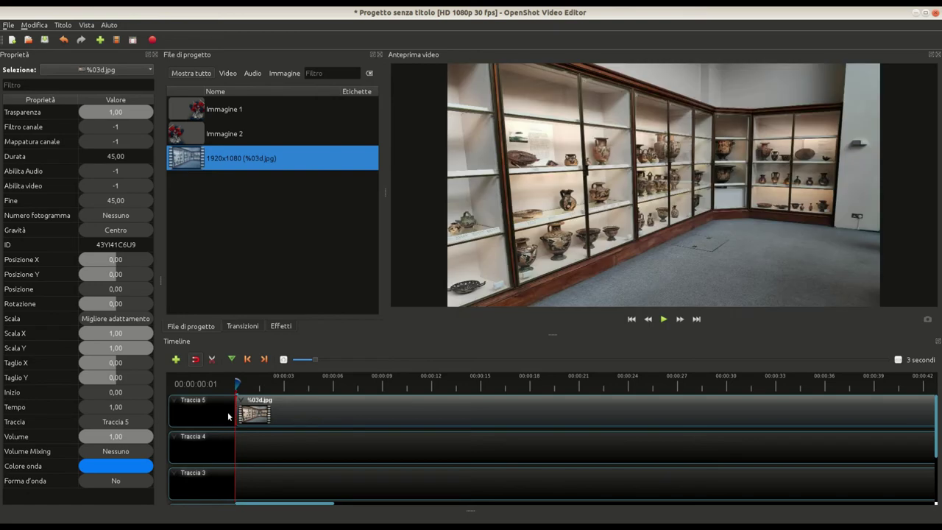
pyautogui.click(330, 363)
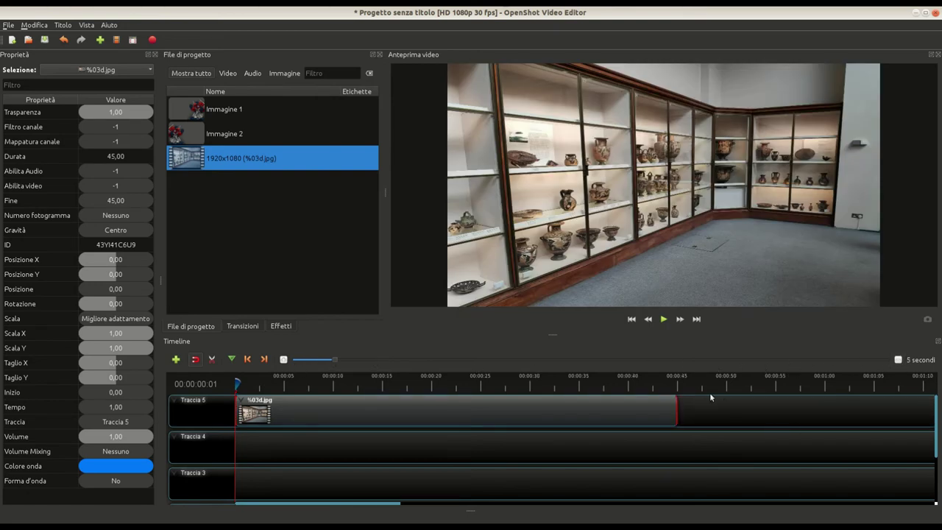
# Check the end of the sequence clip near 45 seconds and play the timeline from the beginning.
pyautogui.click(676, 383)
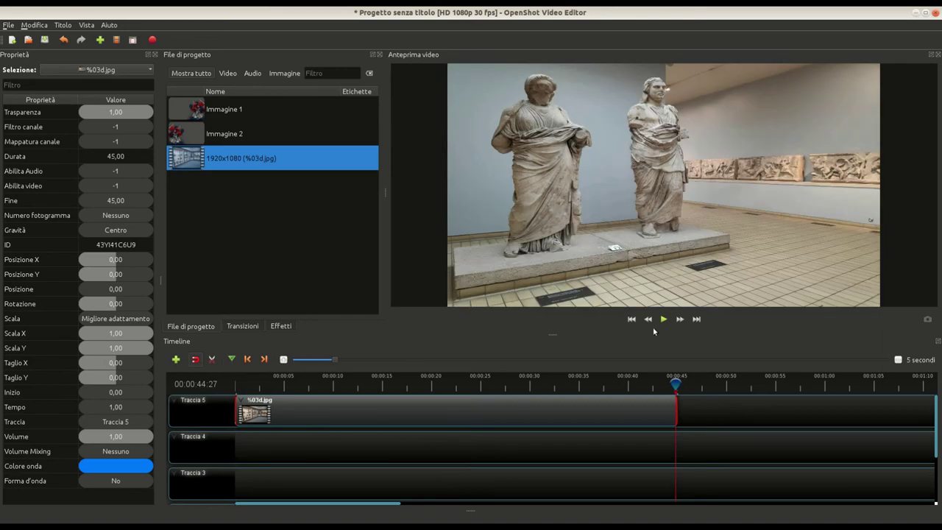
pyautogui.click(632, 319)
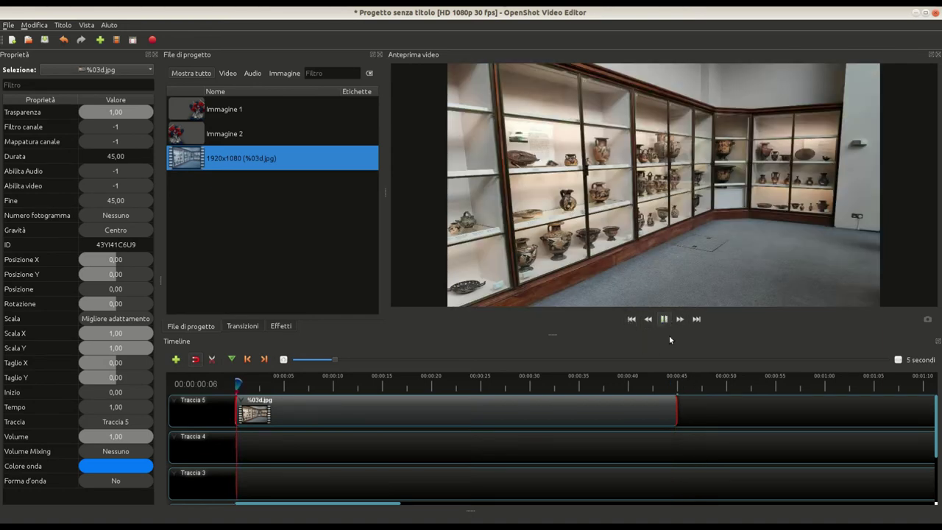